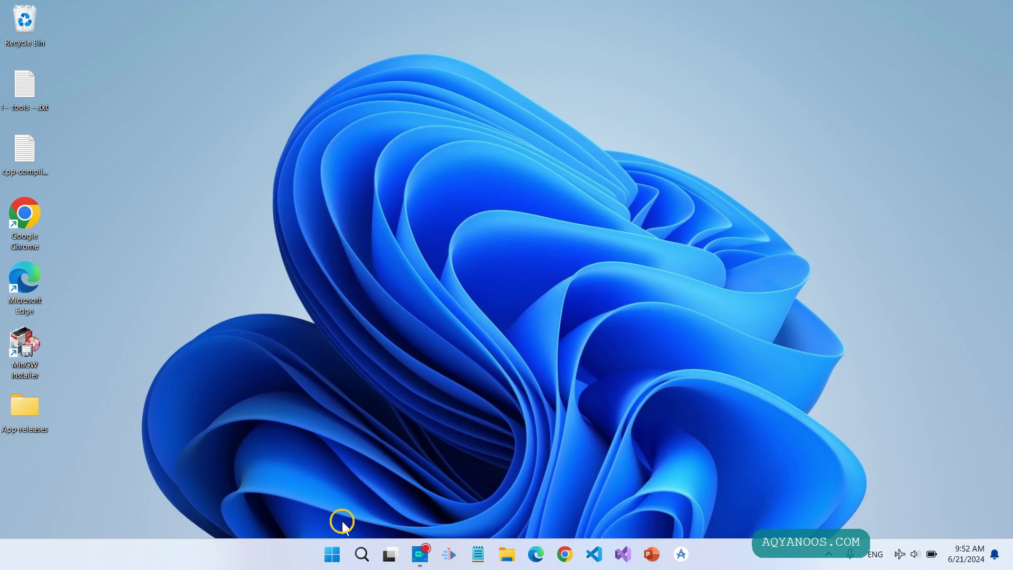
- Launch MinGW Installation Manager from a Windows Search for 'ming'
left_click(362, 554)
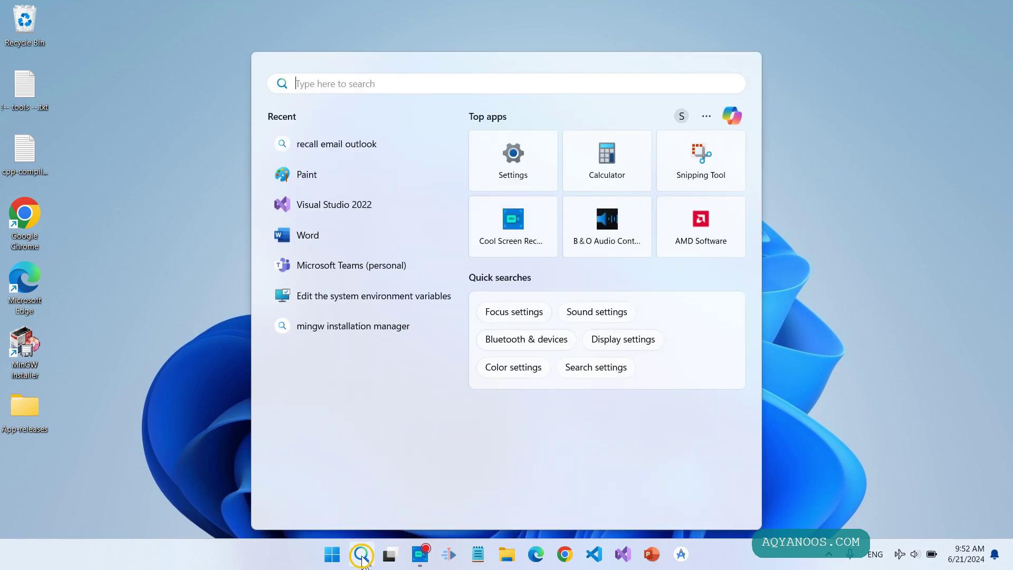
type("ming")
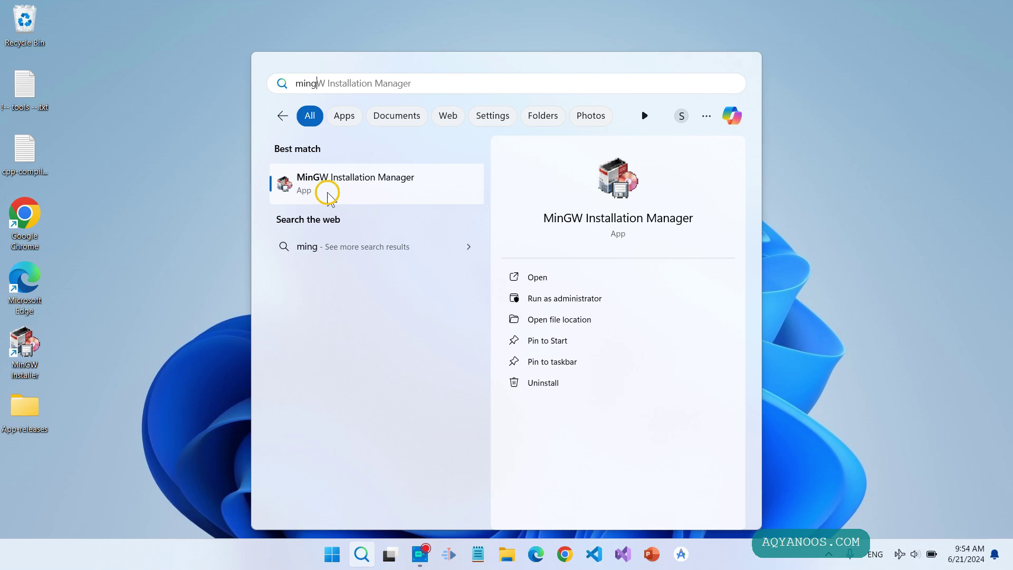
left_click(338, 193)
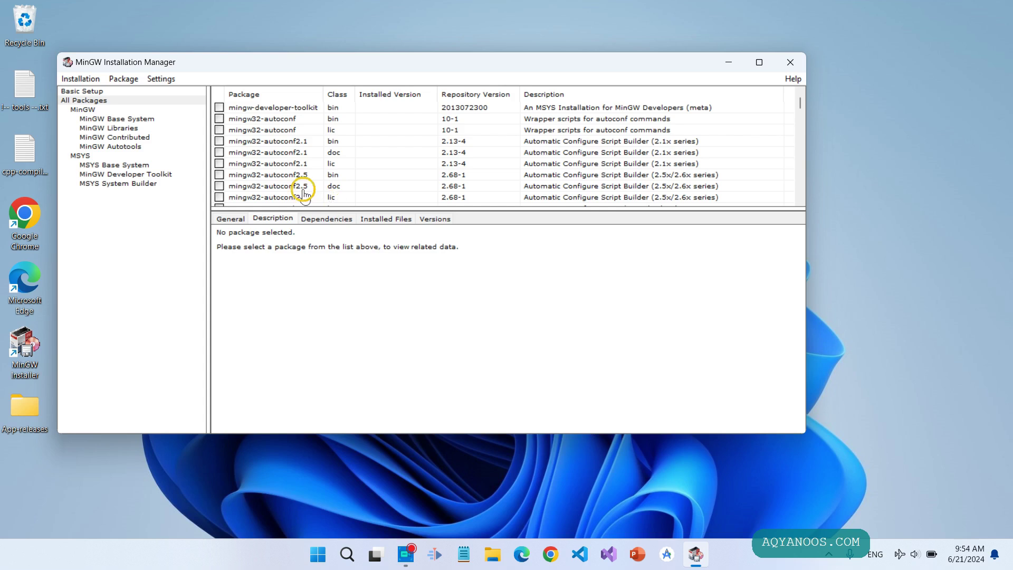
- Maximize the manager and enlarge the package list to show mingw32-base and mingw32-binutils
scroll(273, 161, "down", 5)
left_click(759, 61)
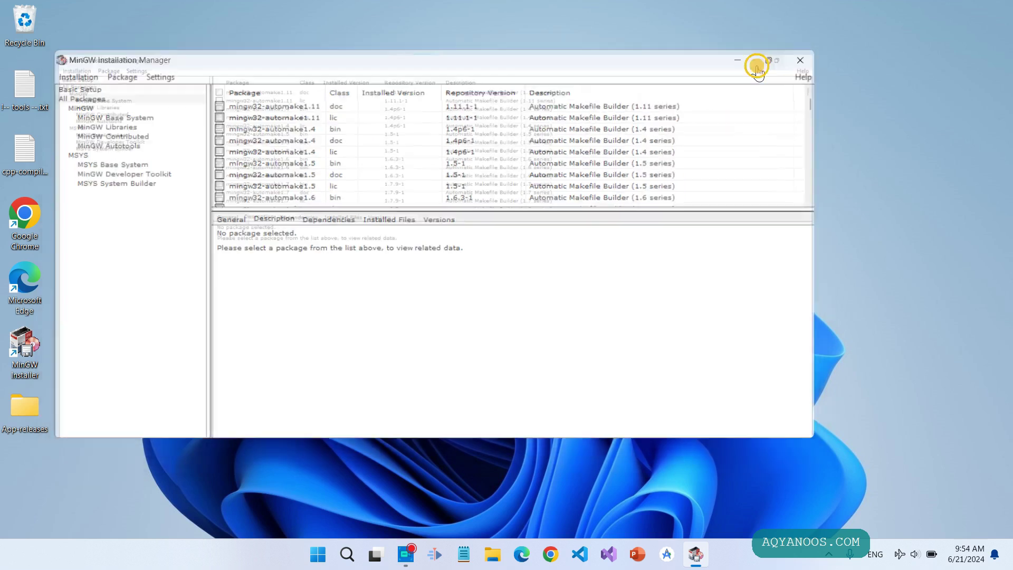
left_click_drag(338, 213, 343, 340)
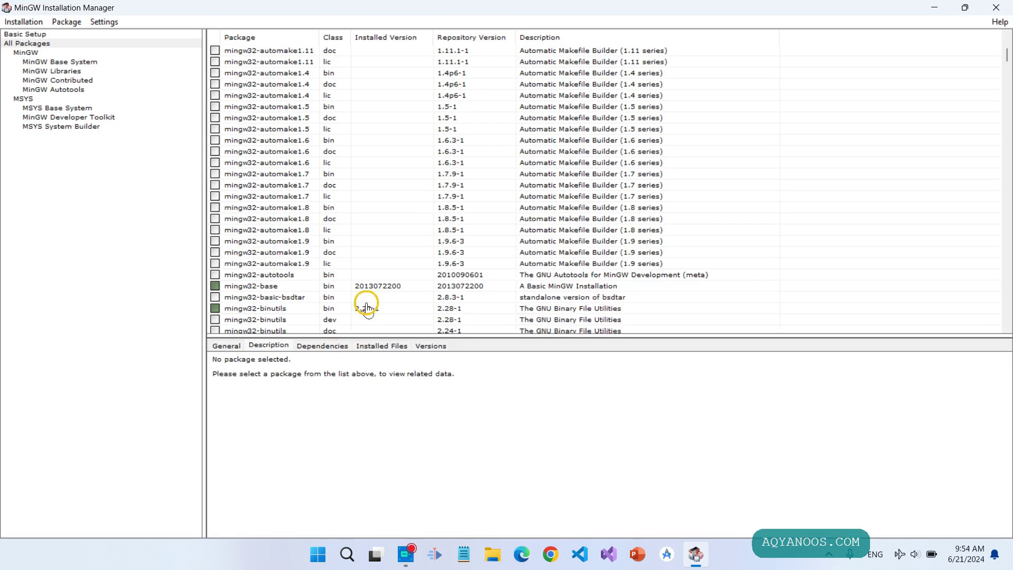
scroll(294, 199, "down", 2)
scroll(293, 200, "down", 3)
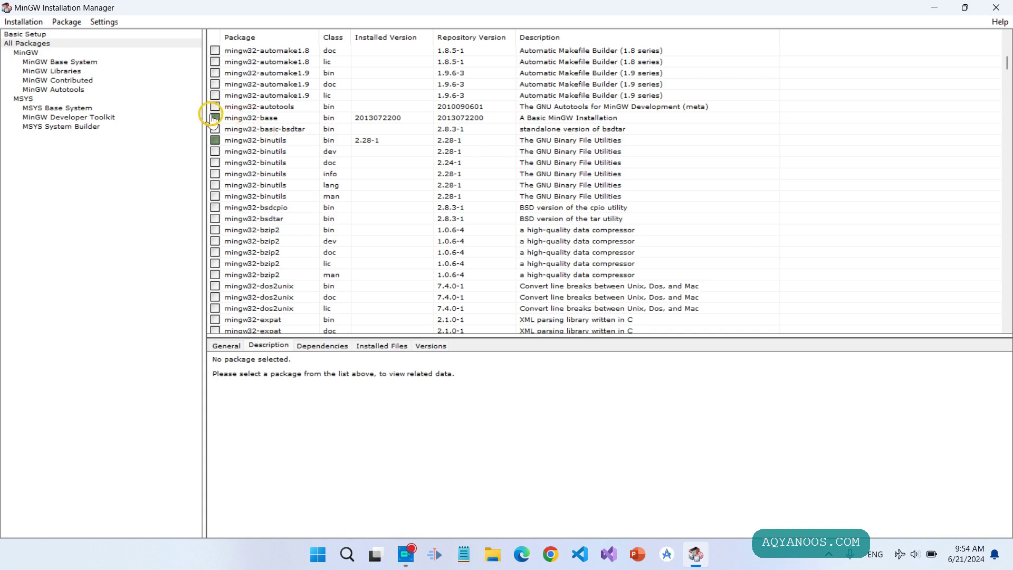
- Mark mingw32-base, mingw32-binutils, mingw32-gcc bin and mingw32-gcc lic for removal
right_click(242, 119)
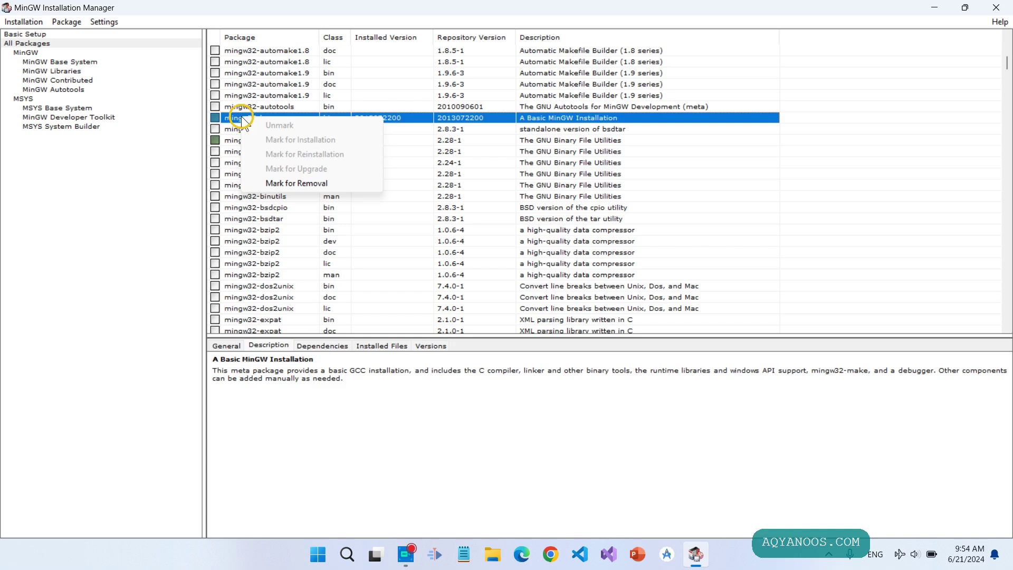
left_click(307, 183)
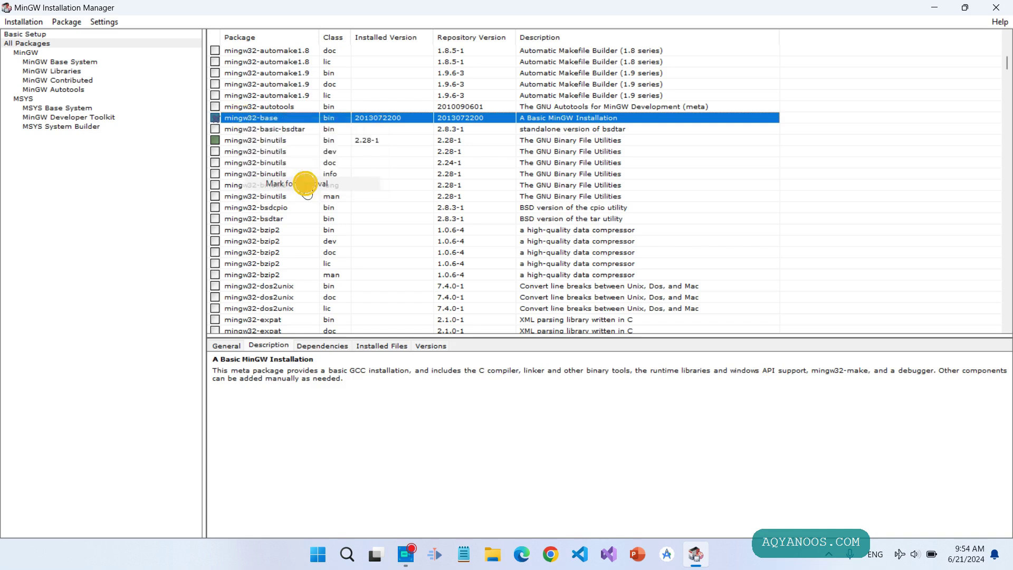
right_click(252, 141)
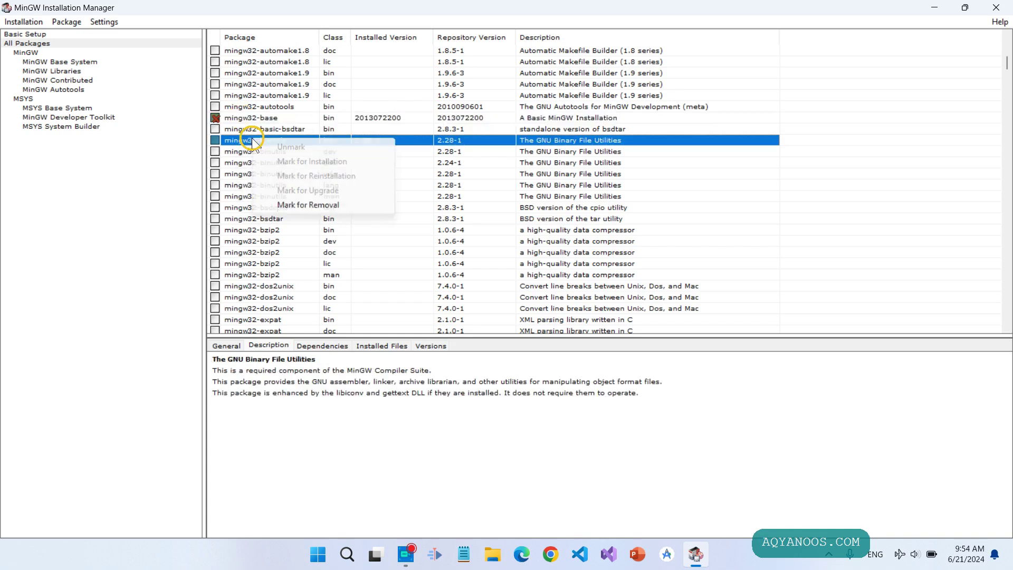
left_click(316, 206)
scroll(269, 174, "down", 5)
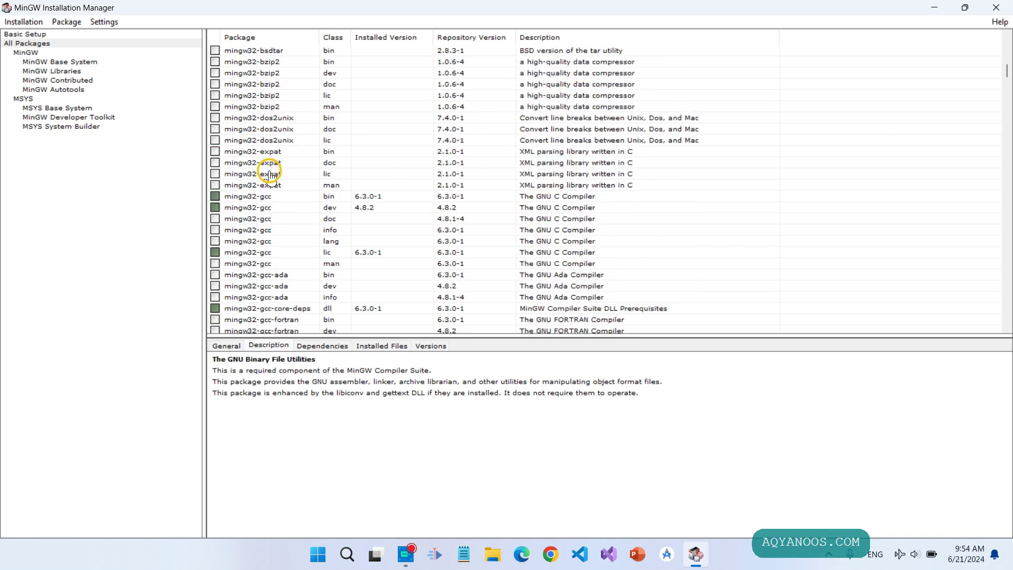
scroll(269, 174, "down", 2)
right_click(244, 129)
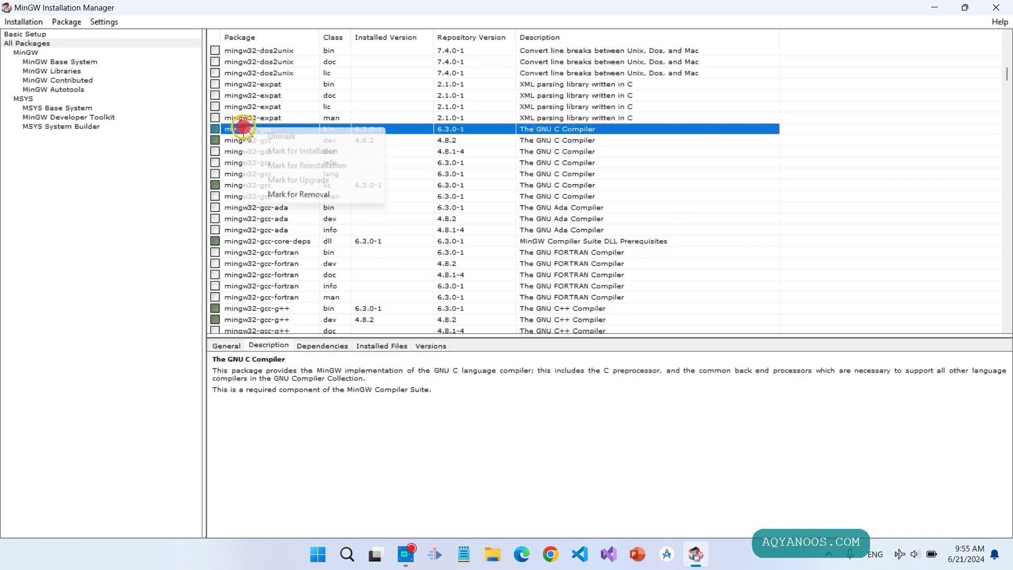
left_click(323, 194)
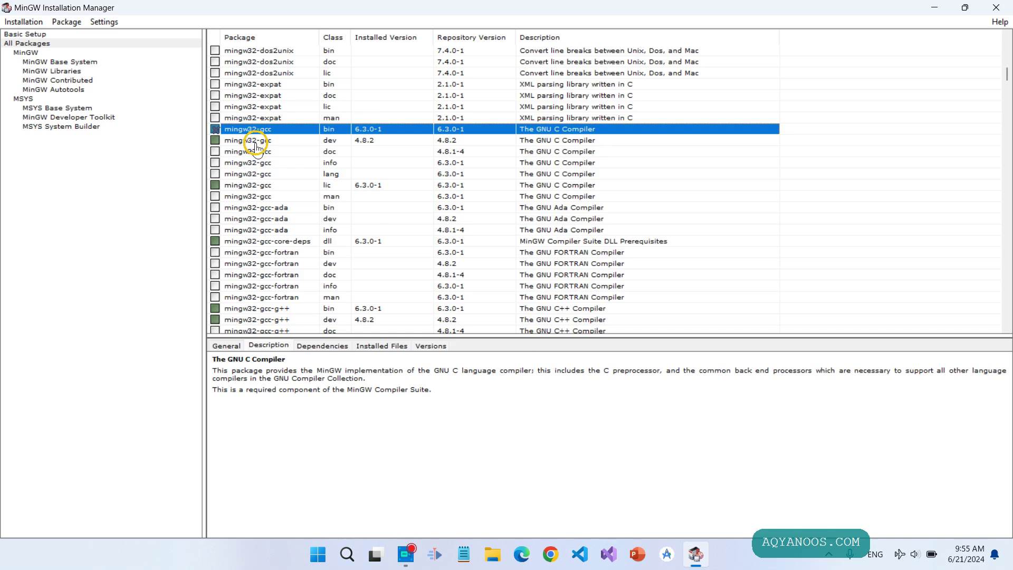
right_click(248, 184)
left_click(303, 249)
- Mark mingw32-gcc-core-deps, mingw32-gcc-g++, mingw32-gdb and mingw32-libatomic for removal
scroll(245, 164, "down", 4)
right_click(245, 106)
left_click(304, 170)
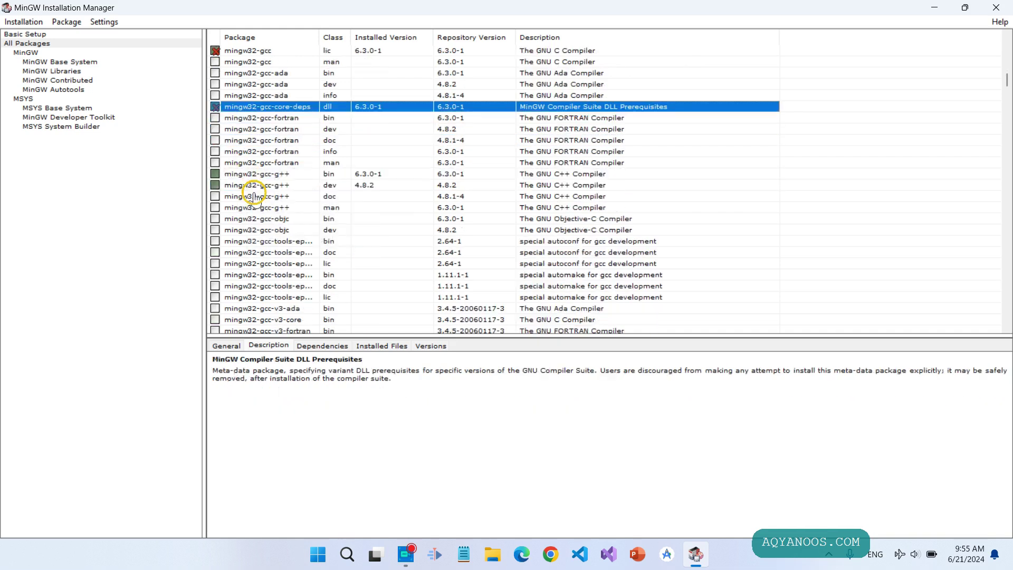
right_click(246, 173)
left_click(304, 238)
scroll(246, 211, "down", 6)
left_click(246, 174)
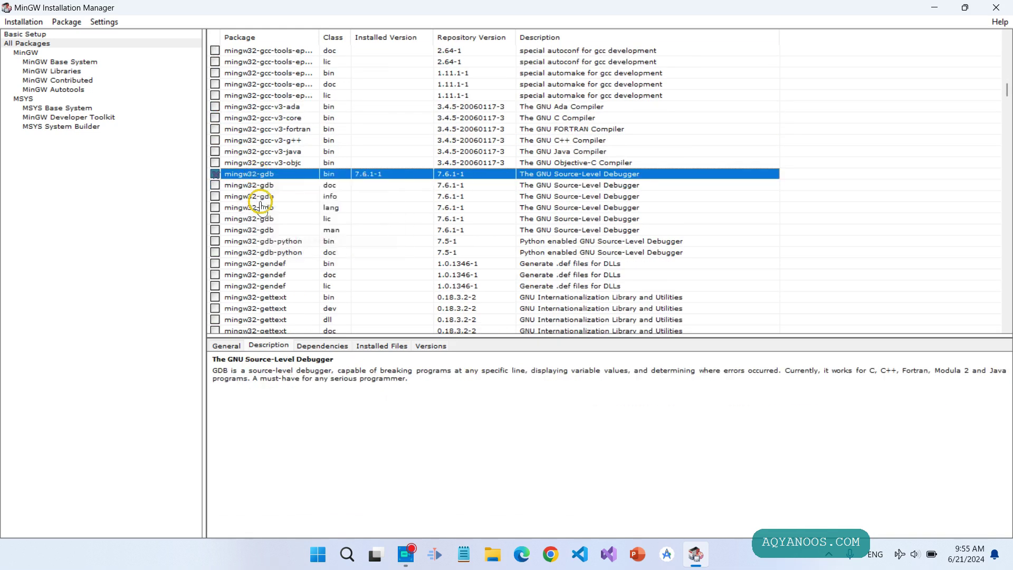
scroll(246, 170, "down", 8)
left_click(245, 164)
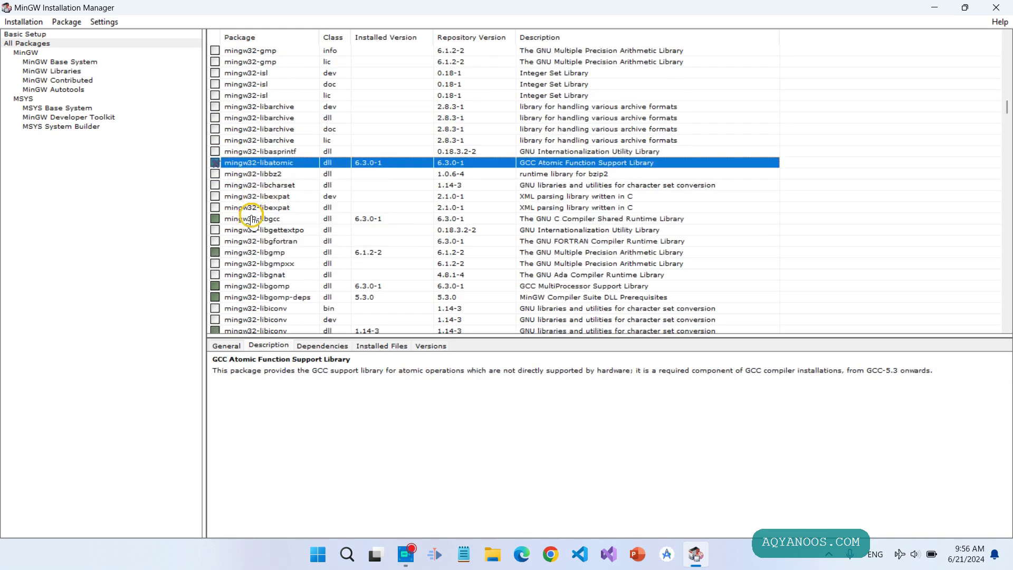
- Mark libgcc, libgmp, libgomp-deps, libiconv, libintl and libisl for removal
right_click(252, 218)
left_click(303, 283)
scroll(264, 238, "down", 5)
right_click(245, 85)
left_click(304, 149)
right_click(285, 118)
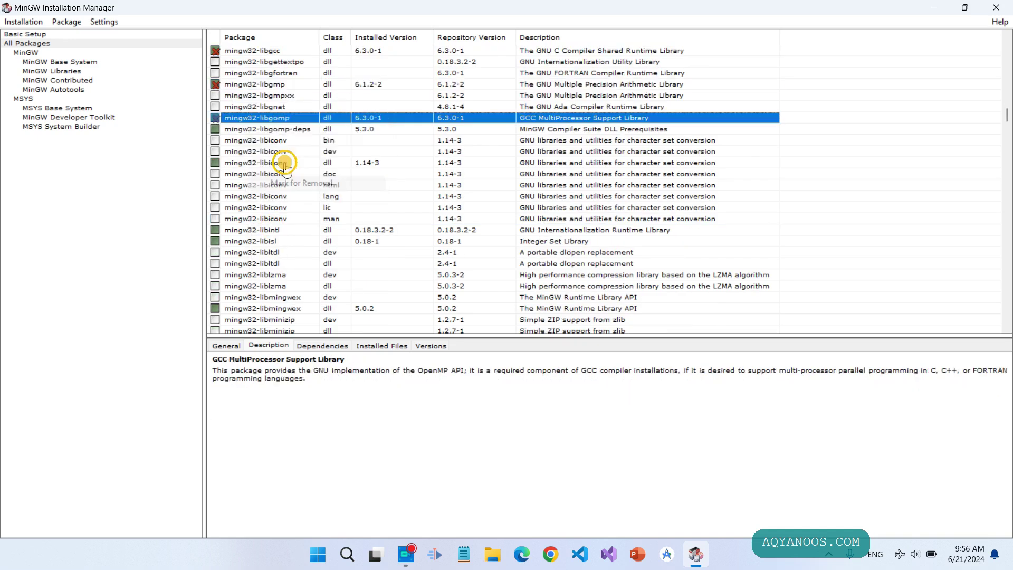
right_click(258, 129)
left_click(298, 196)
right_click(259, 162)
left_click(298, 229)
right_click(259, 229)
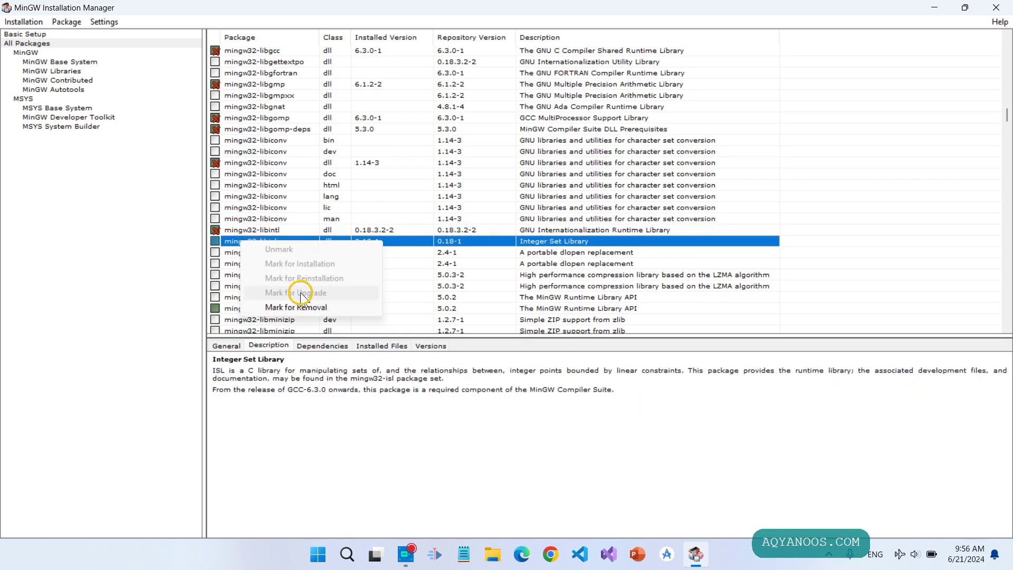
left_click(298, 307)
- Mark libmingwex, libmpc, libpthreadgc, libquadmath and libssp for removal
scroll(300, 294, "down", 5)
right_click(242, 206)
left_click(285, 272)
right_click(242, 211)
left_click(285, 277)
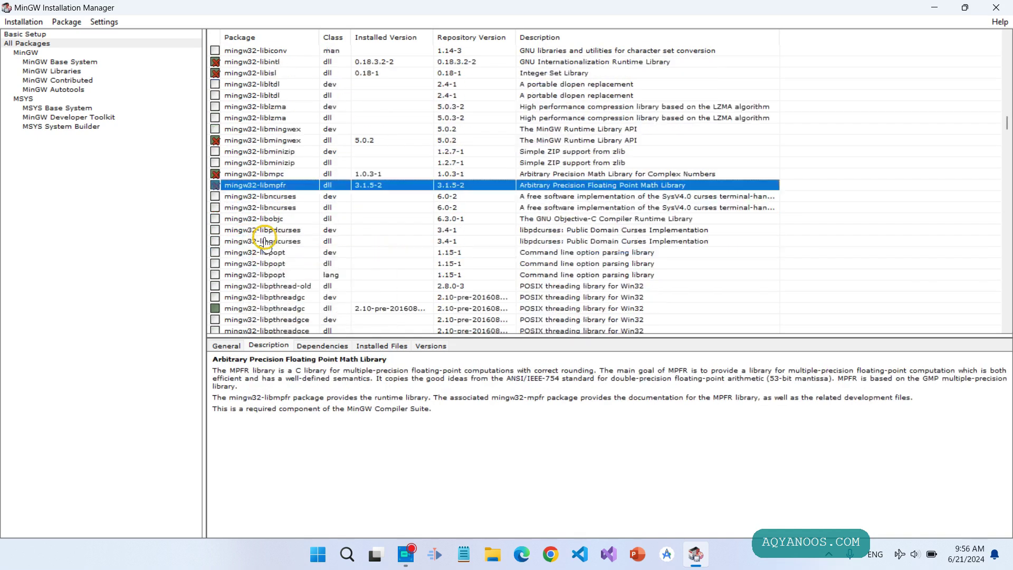
scroll(242, 122, "down", 6)
right_click(240, 107)
left_click(284, 173)
right_click(240, 140)
left_click(285, 206)
right_click(266, 173)
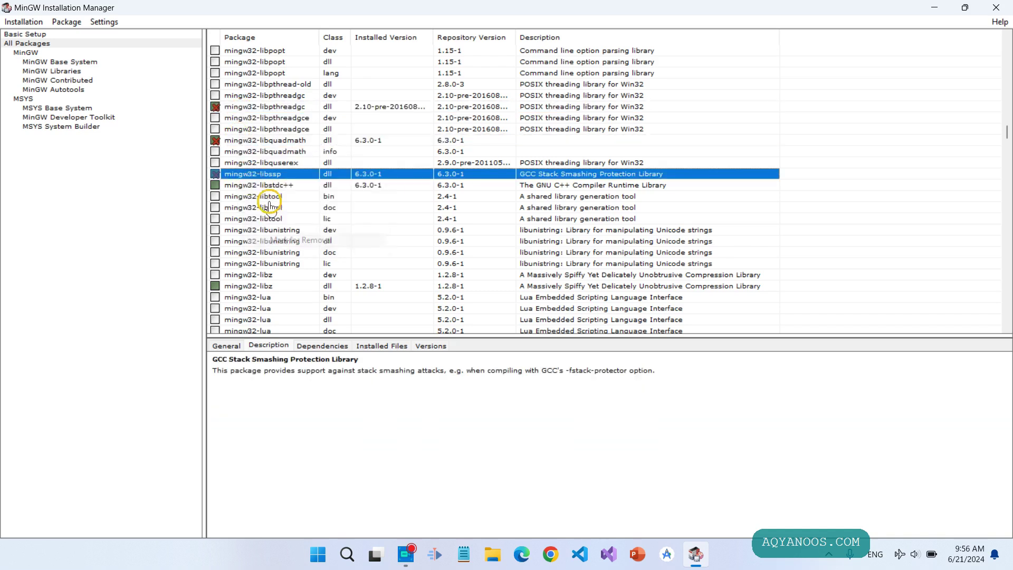
left_click(298, 240)
- Mark mingw32-libz dll and mingw32-make bin for removal
right_click(240, 185)
scroll(242, 184, "down", 5)
right_click(245, 117)
left_click(285, 184)
right_click(267, 195)
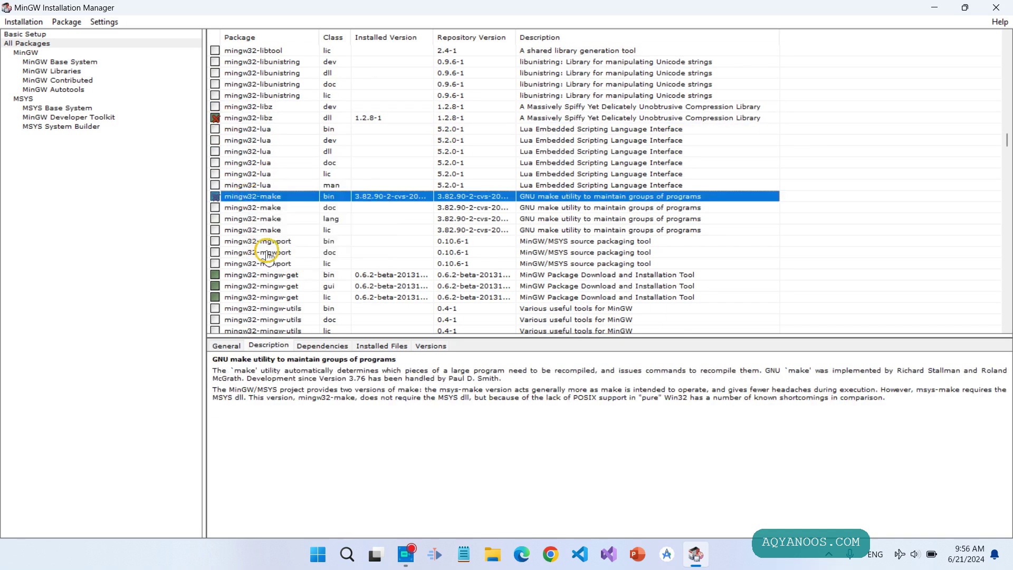
scroll(267, 252, "down", 4)
right_click(243, 140)
left_click(295, 205)
- Mark the mingw-get, MinGW runtime and Windows API packages for removal, checking the list's end
right_click(243, 152)
left_click(295, 217)
right_click(248, 208)
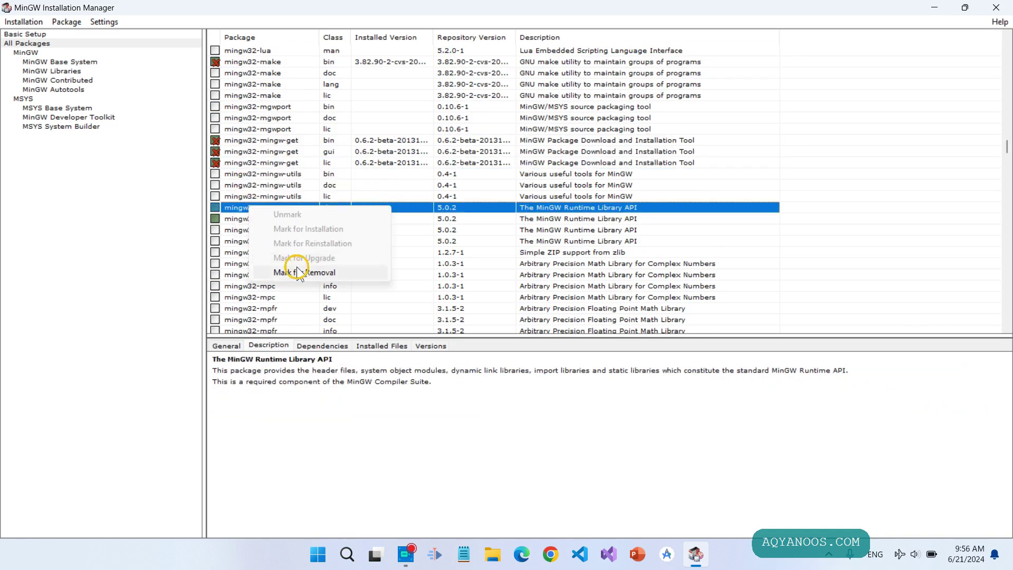
left_click(298, 272)
scroll(275, 248, "down", 10)
left_click(259, 216)
scroll(264, 206, "down", 8)
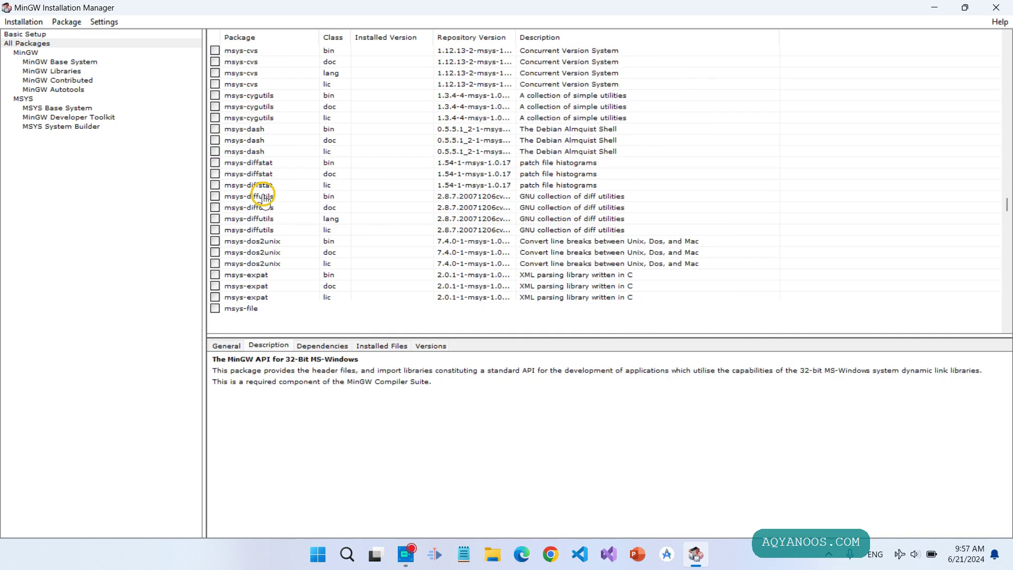
scroll(263, 197, "down", 15)
scroll(262, 201, "down", 15)
scroll(264, 206, "down", 15)
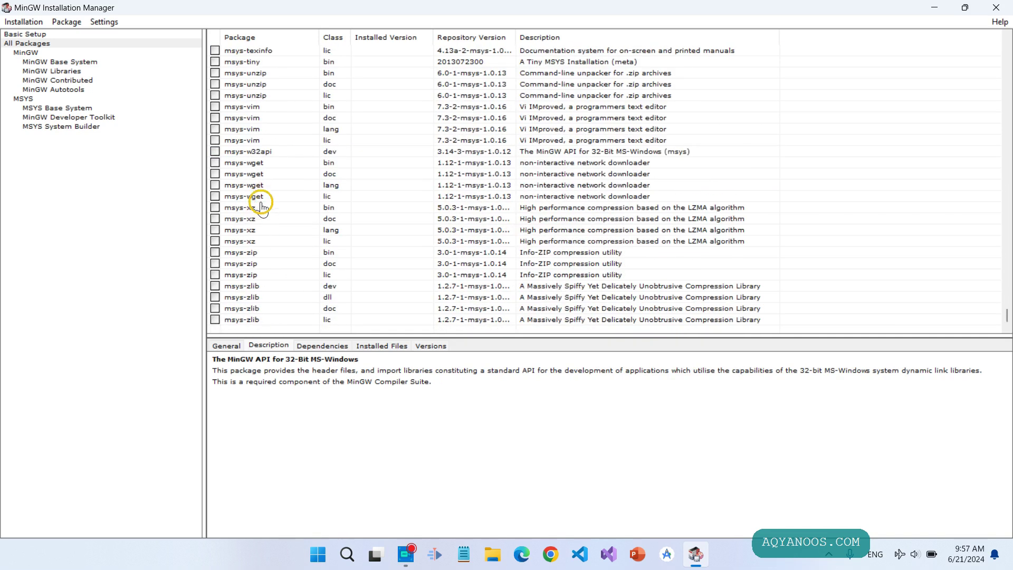
- Choose Installation > Apply Changes to review the 32 pending package removals
left_click(16, 22)
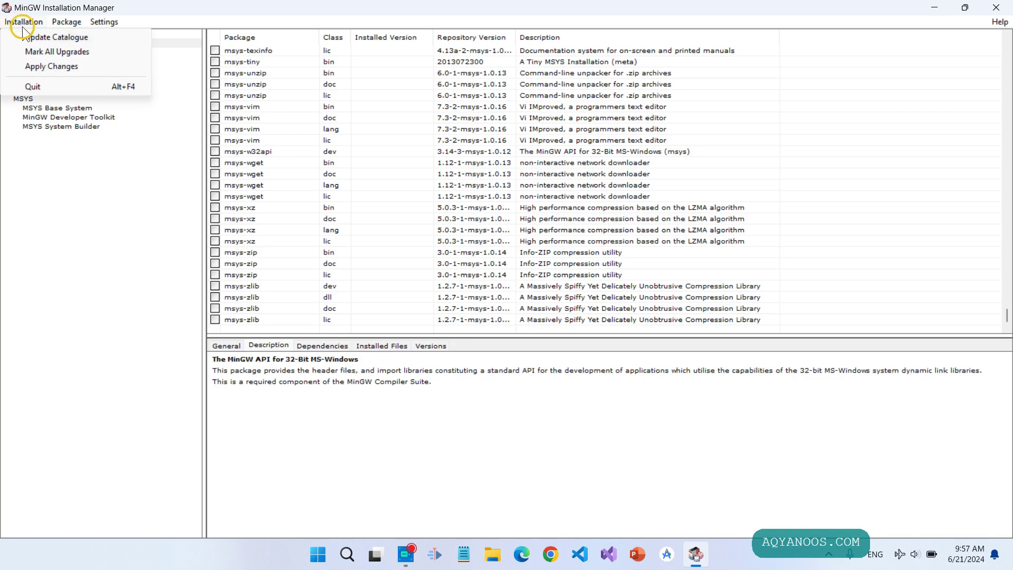
left_click(54, 69)
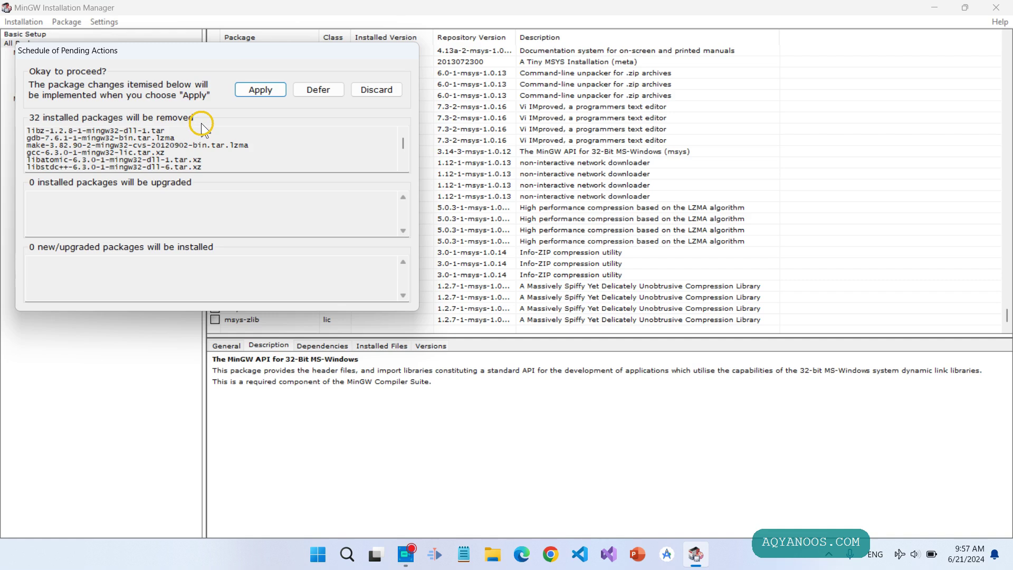
- Apply removal of all 32 marked packages and dismiss the completion report
left_click(253, 92)
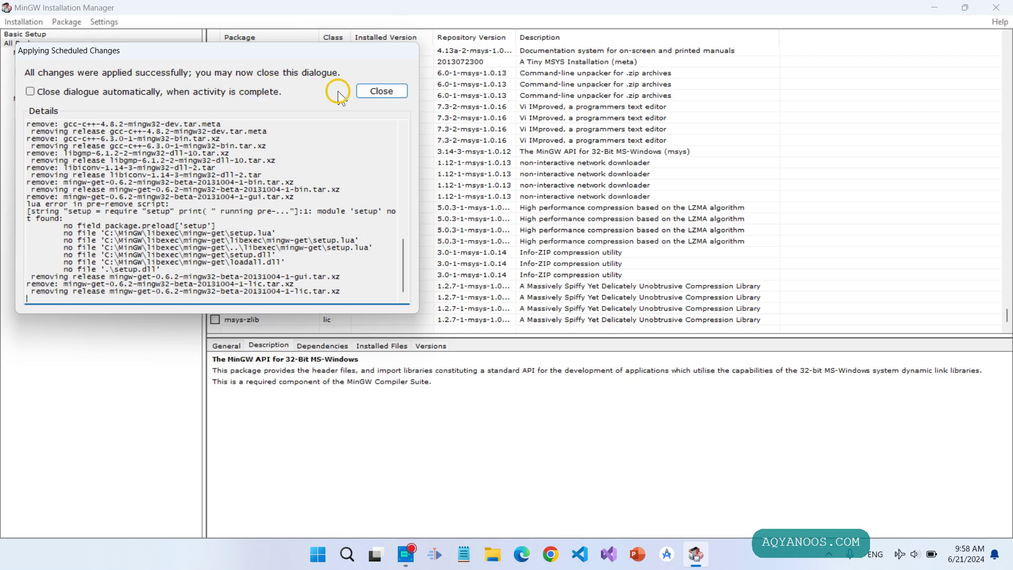
left_click(372, 93)
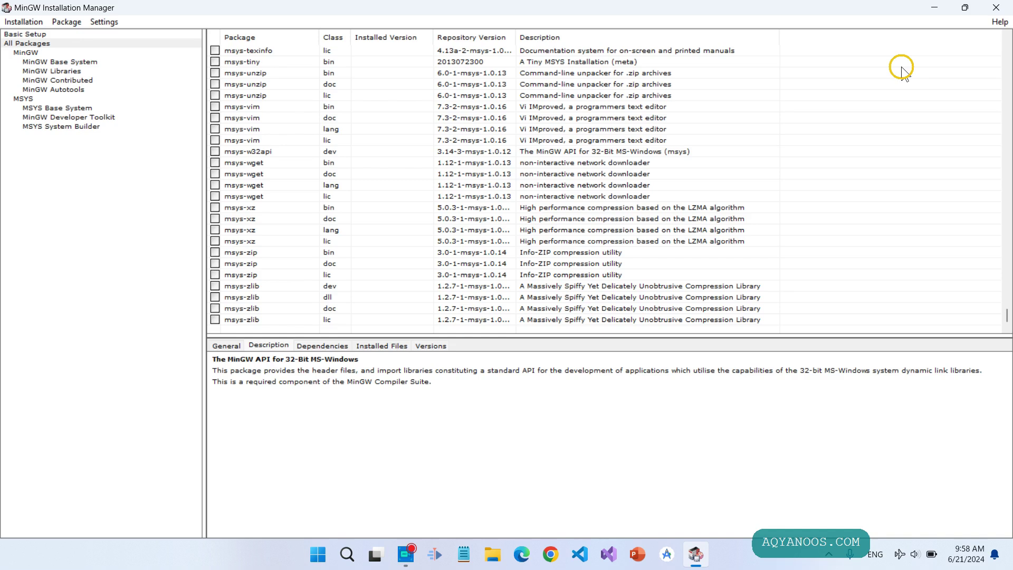
- Close the manager and browse to Local Disk (C:) in File Explorer, checking the MinGW folder
left_click(996, 7)
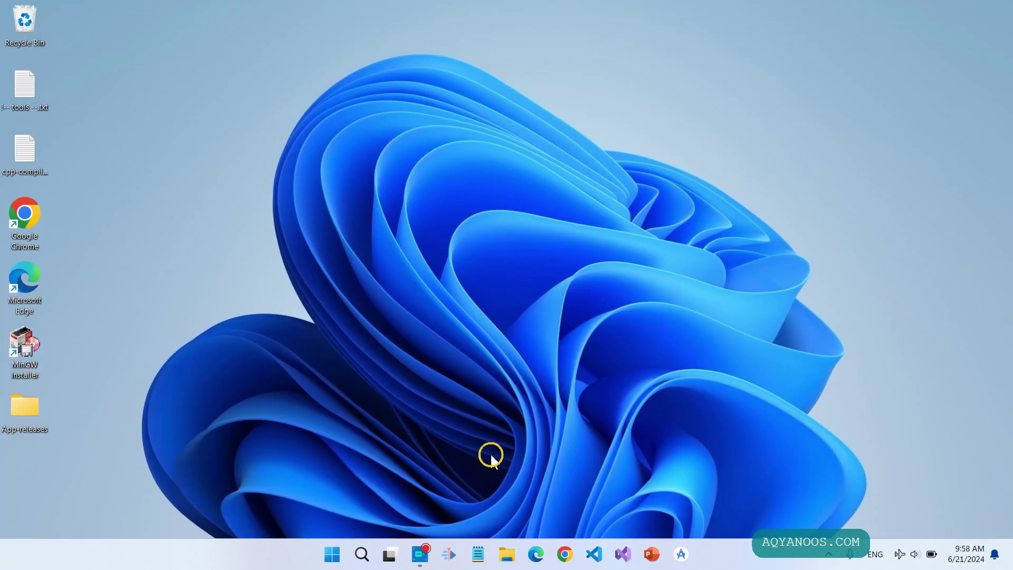
left_click(505, 558)
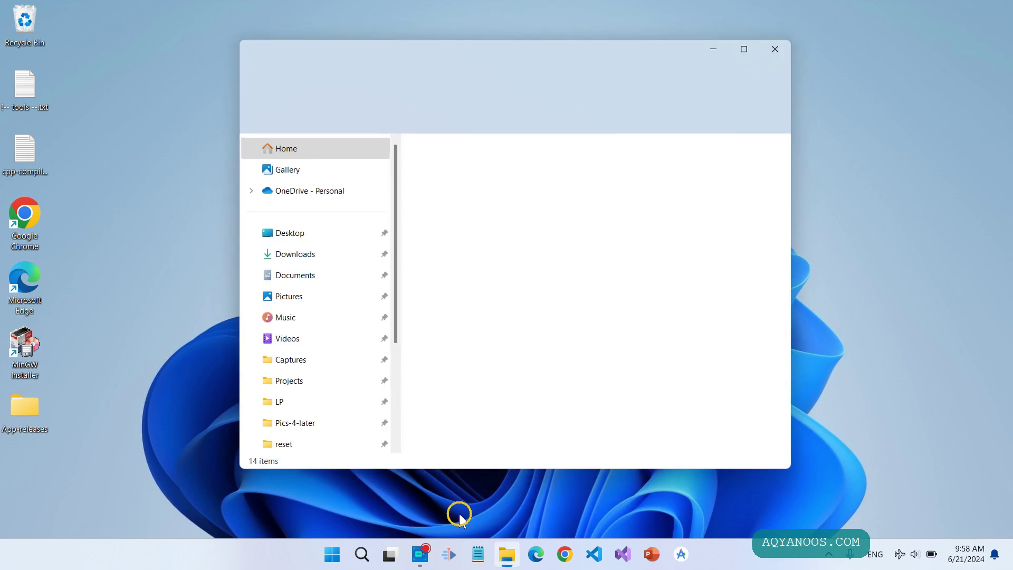
left_click(744, 49)
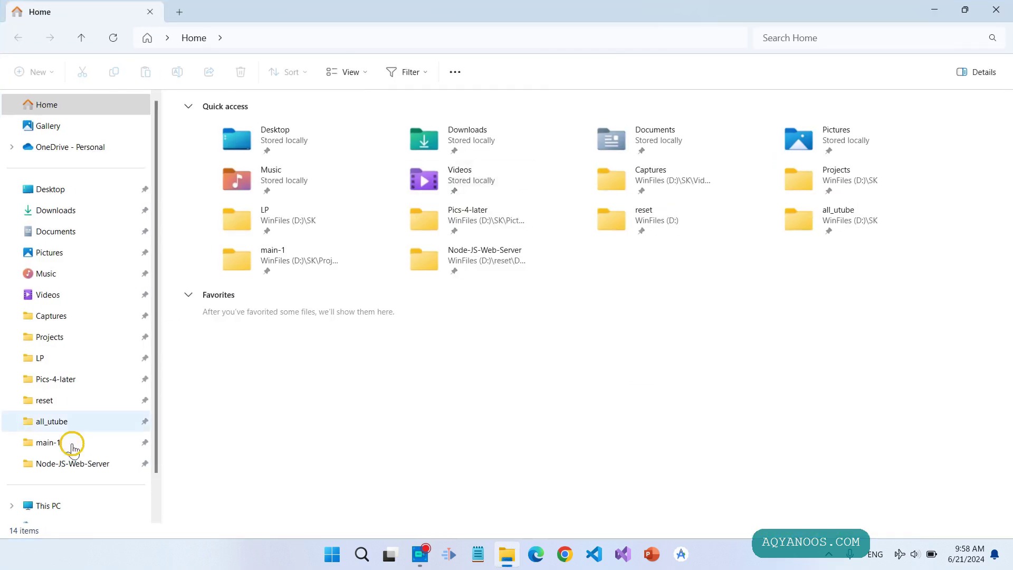
left_click(71, 507)
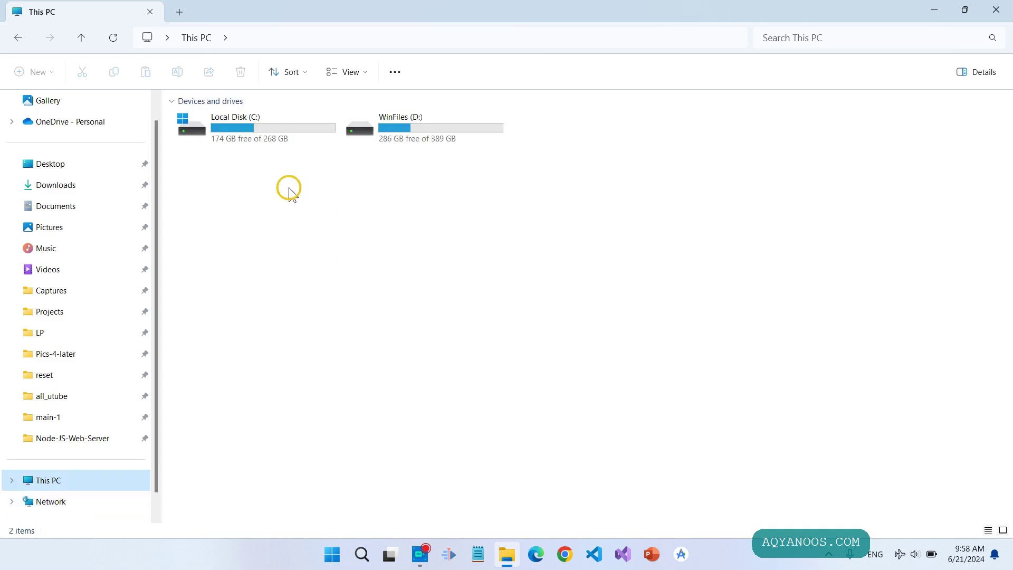
double_click(257, 132)
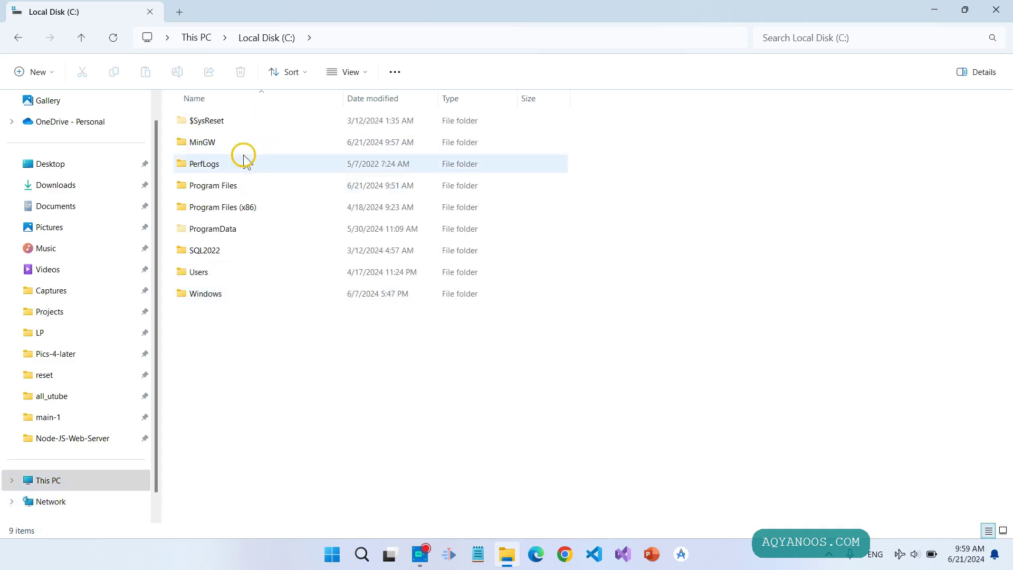
double_click(226, 146)
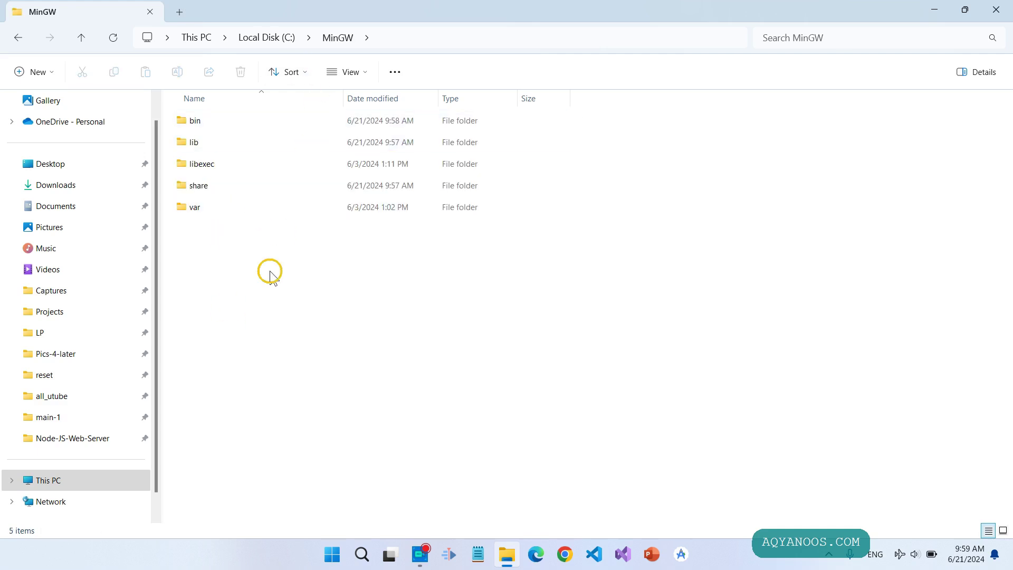
- Delete the MinGW folder from Local Disk (C:)
left_click(278, 40)
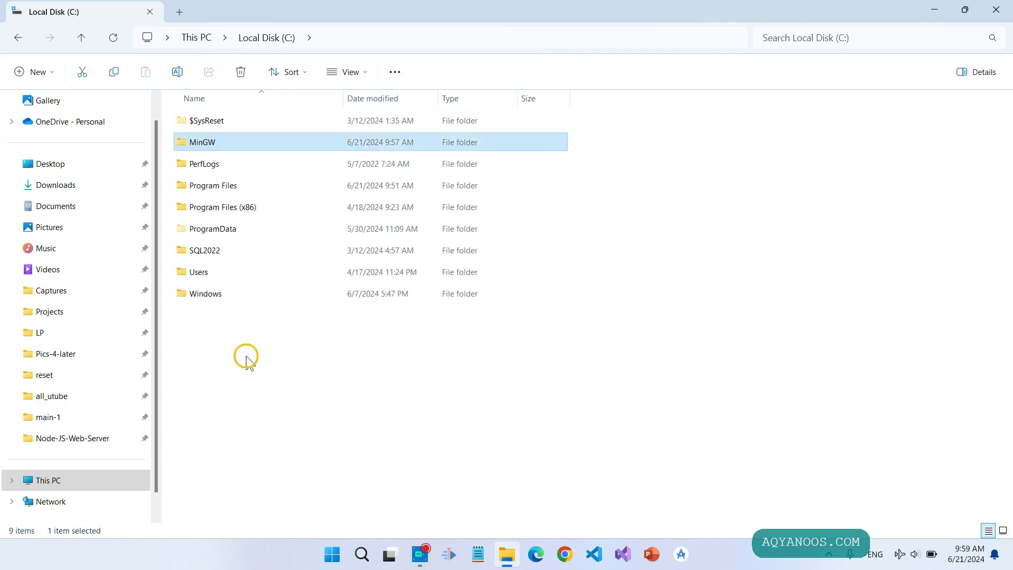
left_click(226, 146)
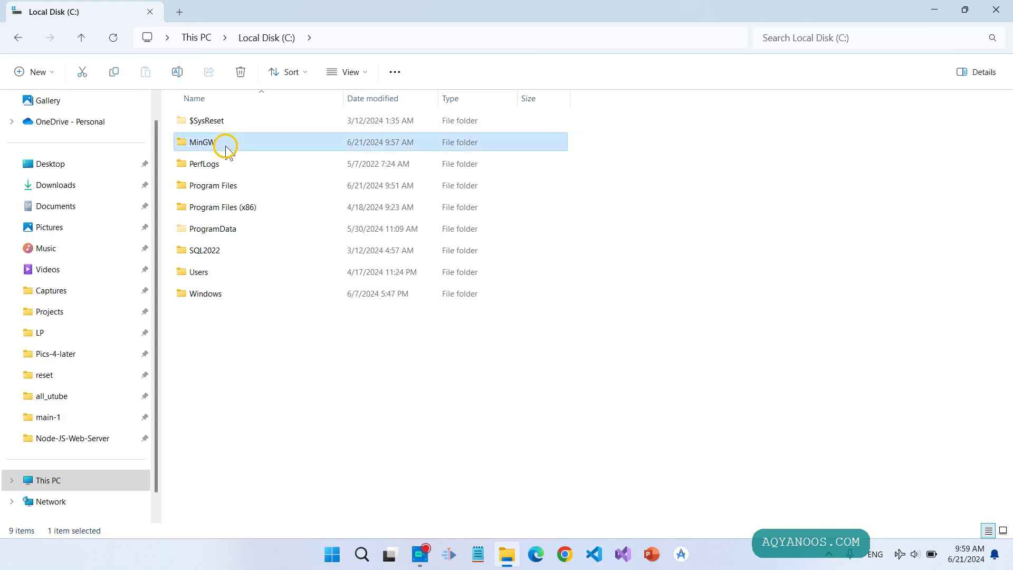
right_click(226, 146)
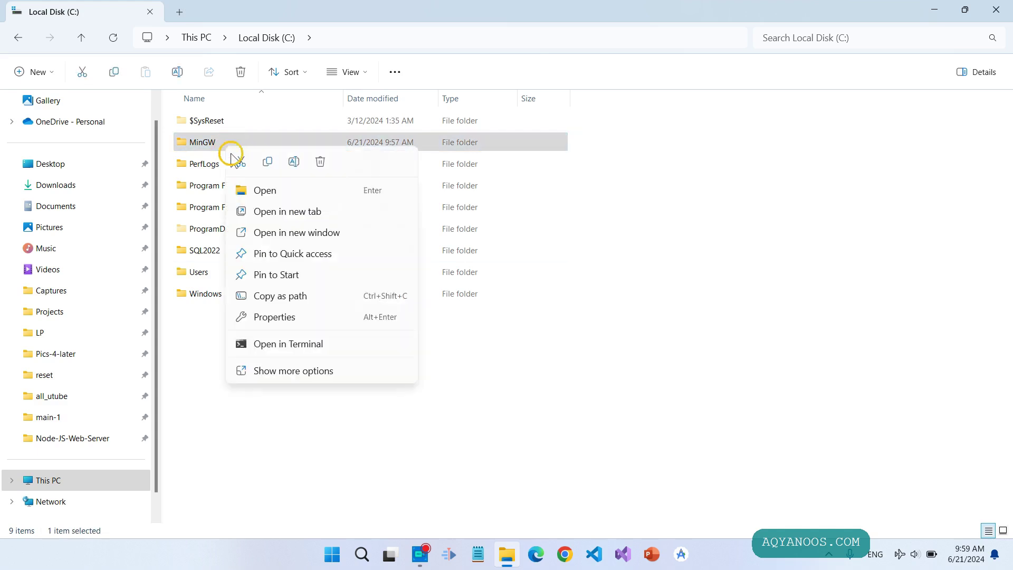
left_click(321, 162)
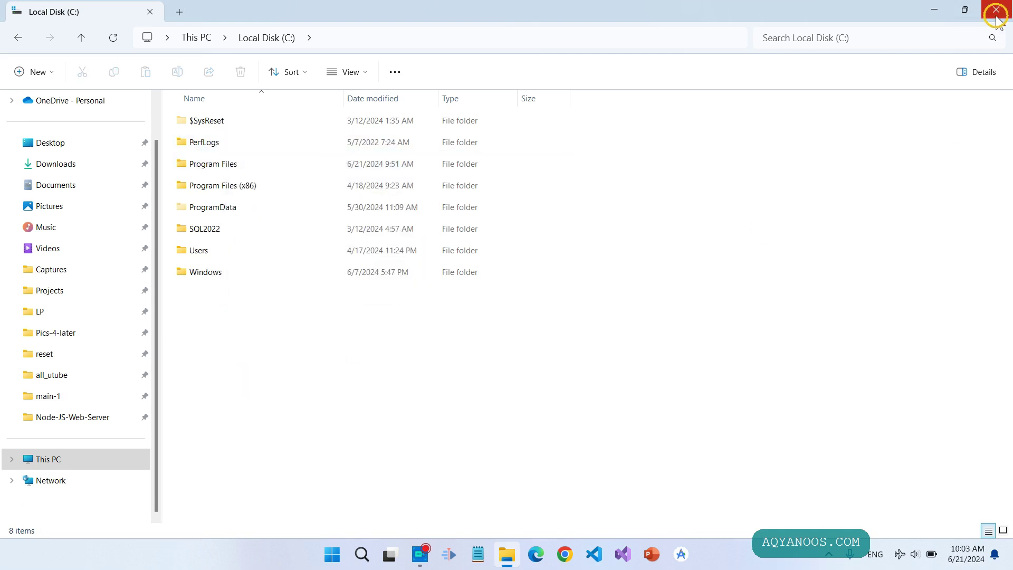
- Close File Explorer and open 'Edit the system environment variables' via a search for 'env'
left_click(997, 21)
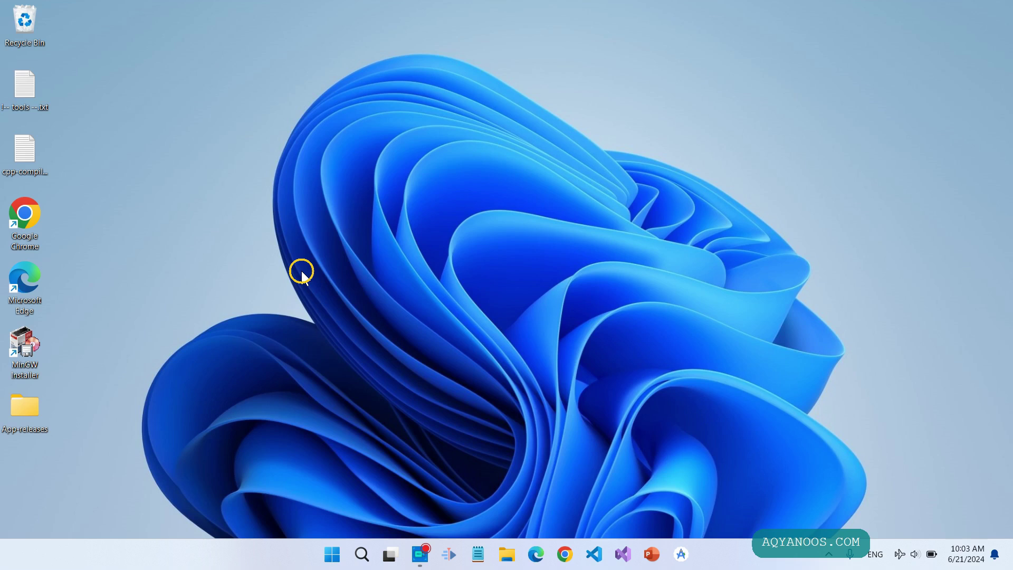
left_click(362, 554)
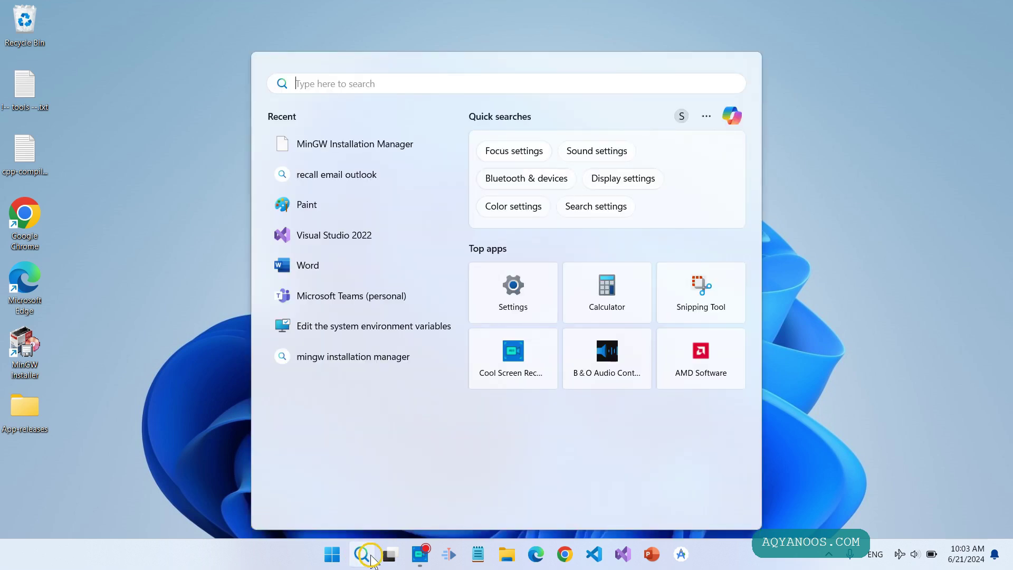
type("env")
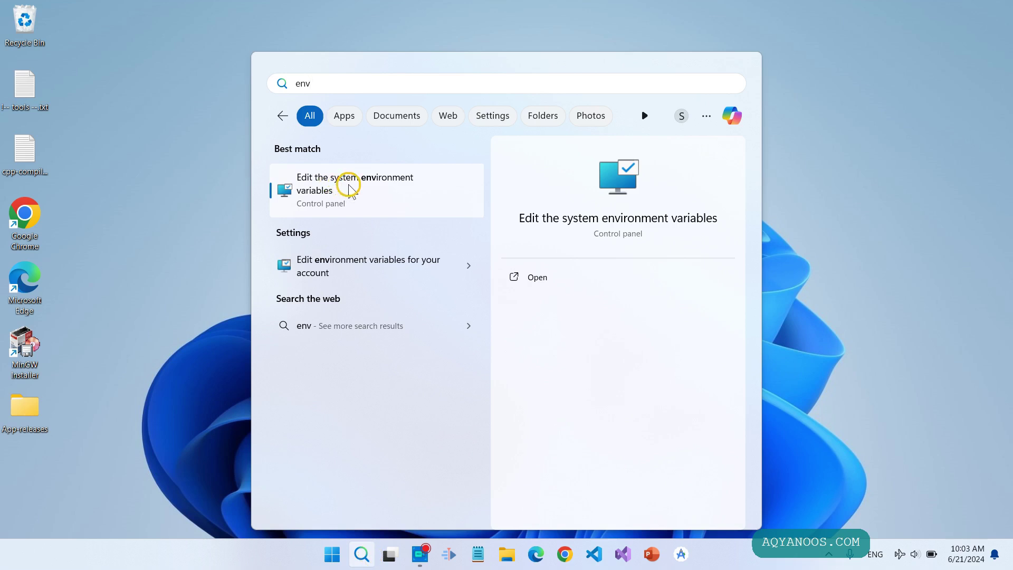
left_click(348, 186)
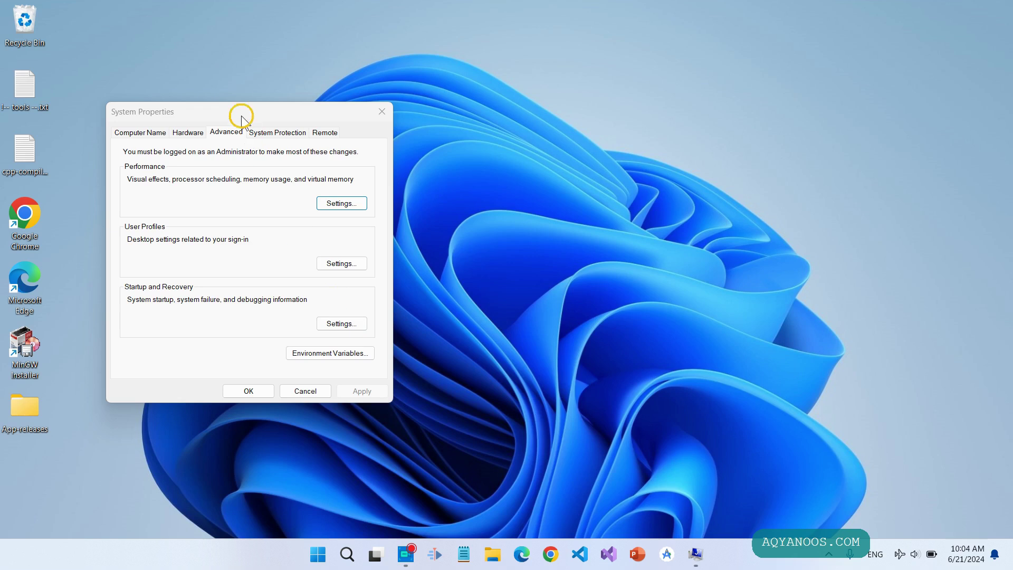
- Delete C:\MinGW\bin from the system Path variable and confirm all three dialogs with OK
left_click_drag(283, 111, 499, 80)
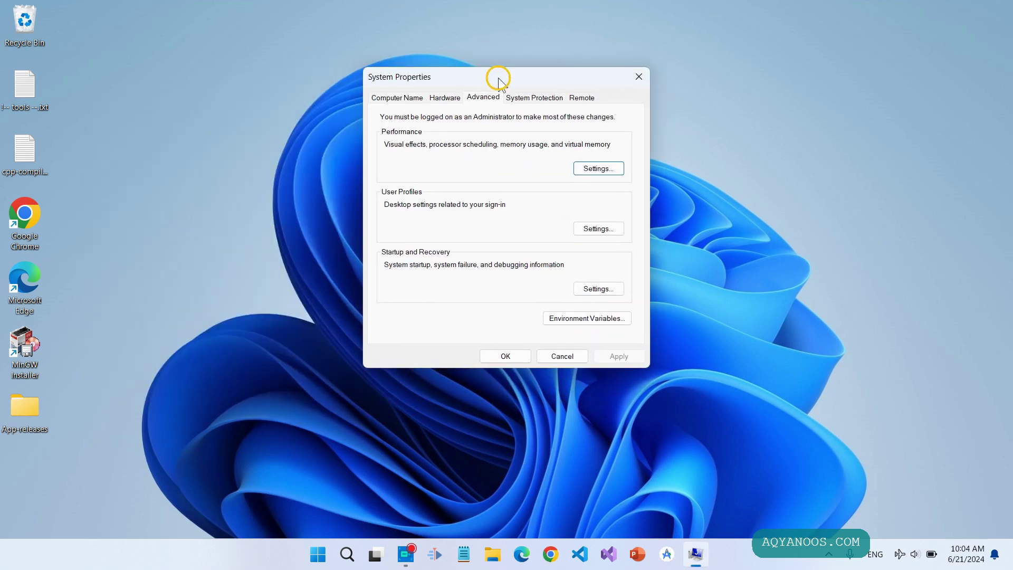
left_click(577, 321)
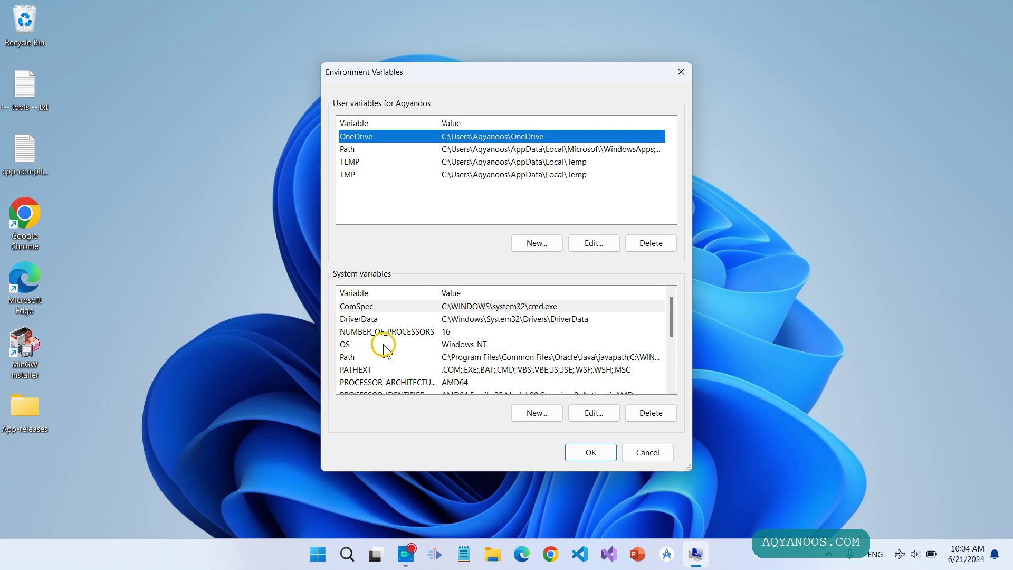
left_click(365, 358)
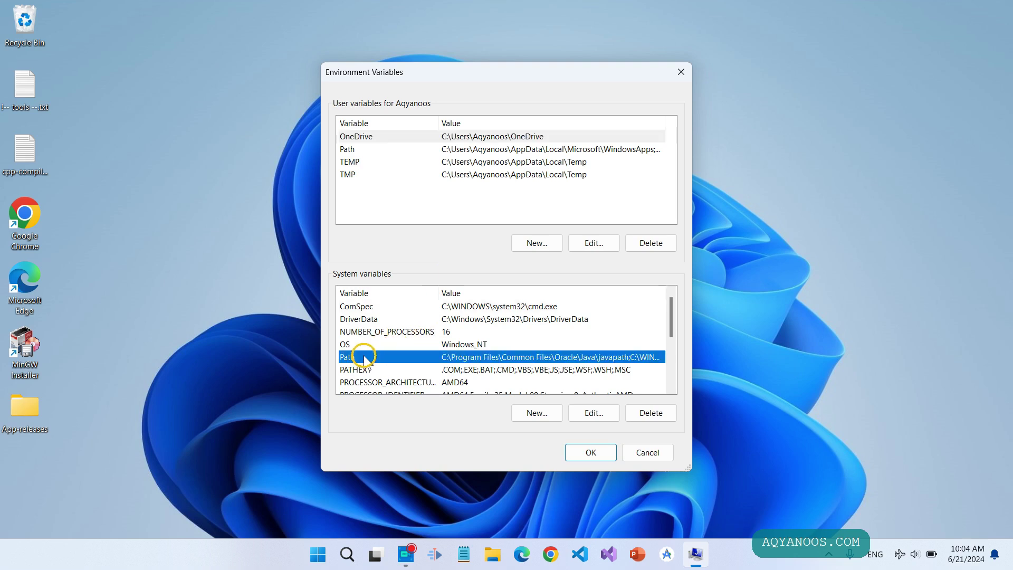
left_click(595, 413)
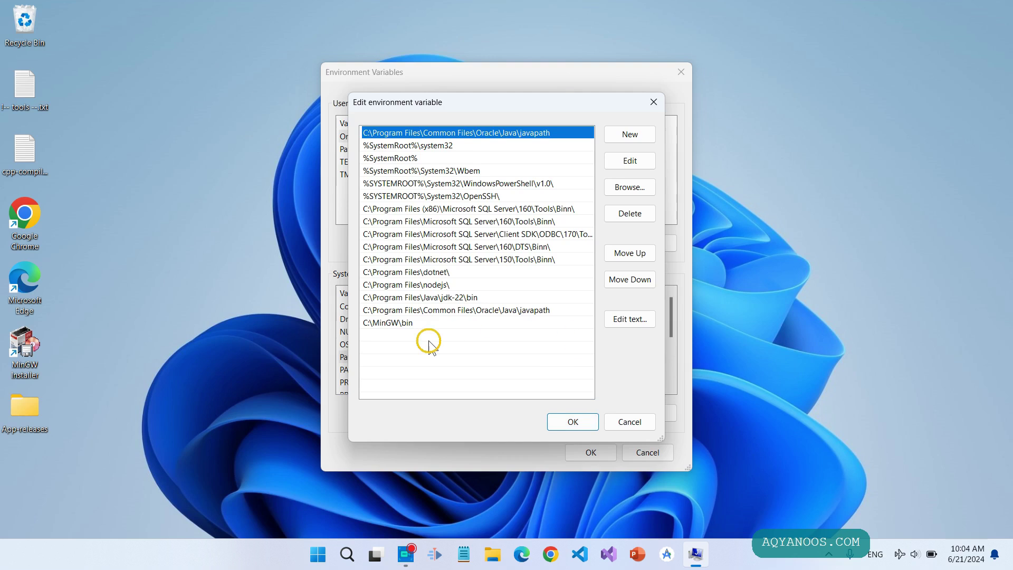
left_click(375, 324)
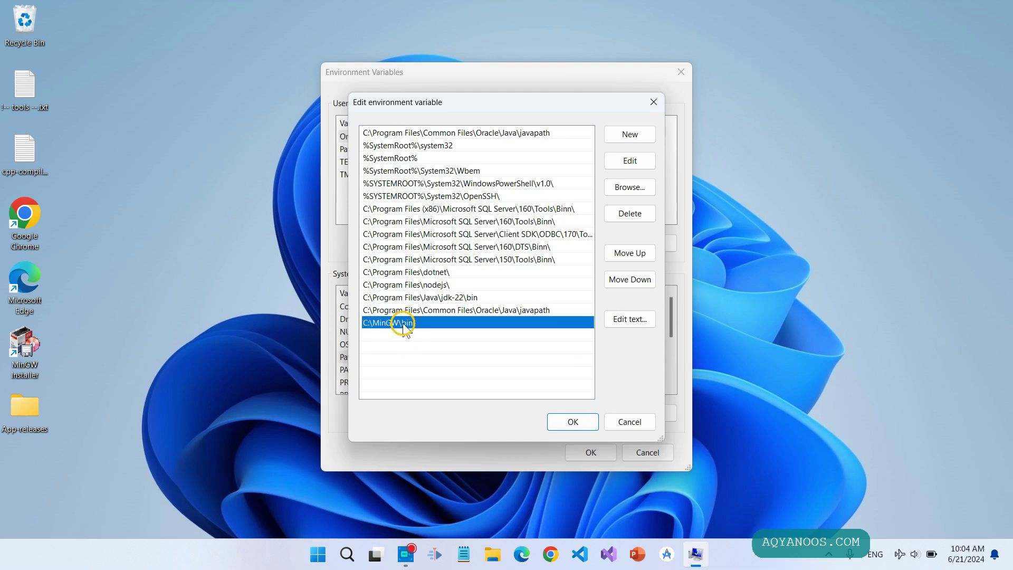
left_click(622, 215)
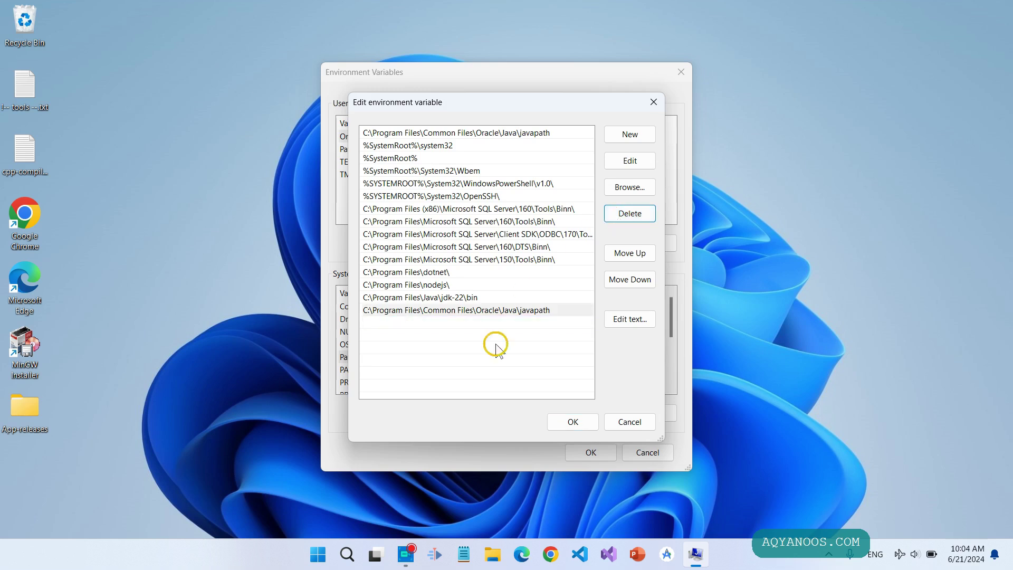
left_click(573, 422)
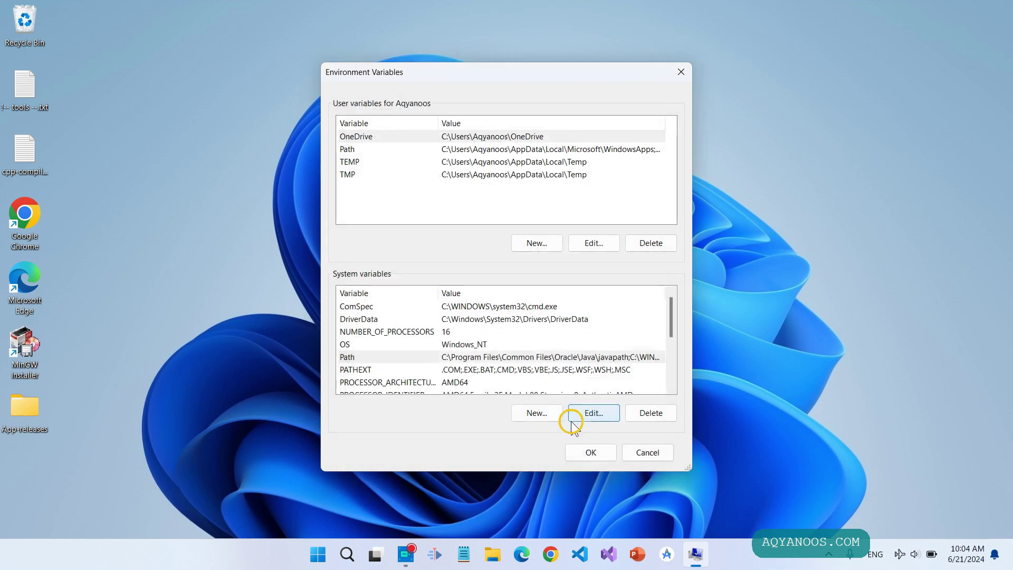
left_click(590, 453)
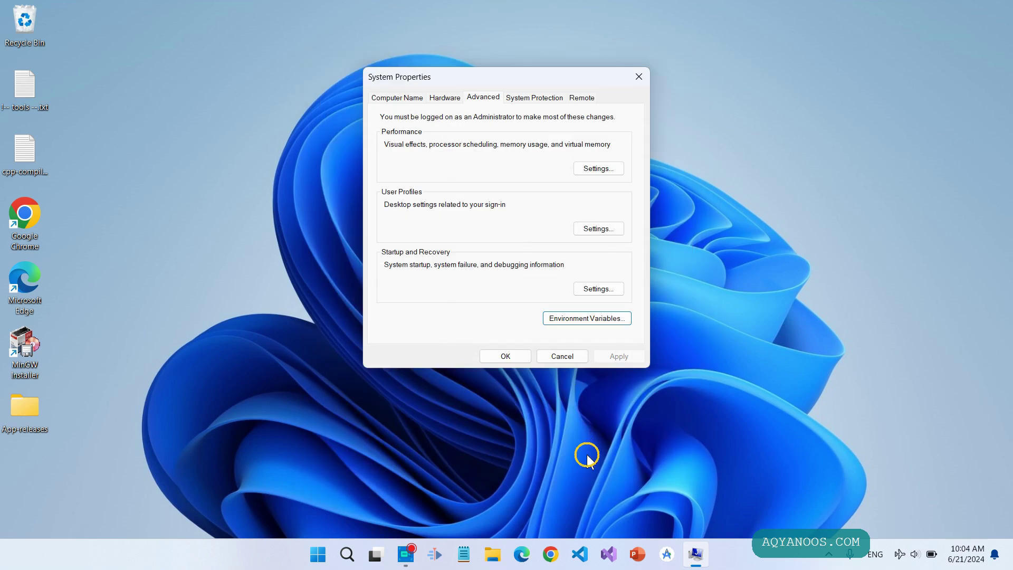
left_click(506, 356)
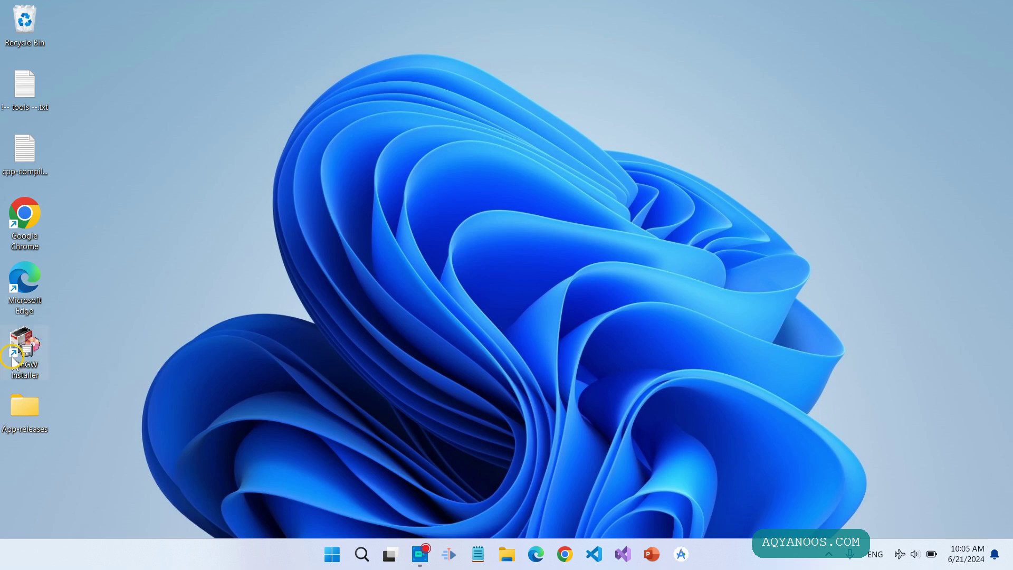
- Launch the broken MinGW Installer desktop shortcut and agree to delete it
double_click(16, 360)
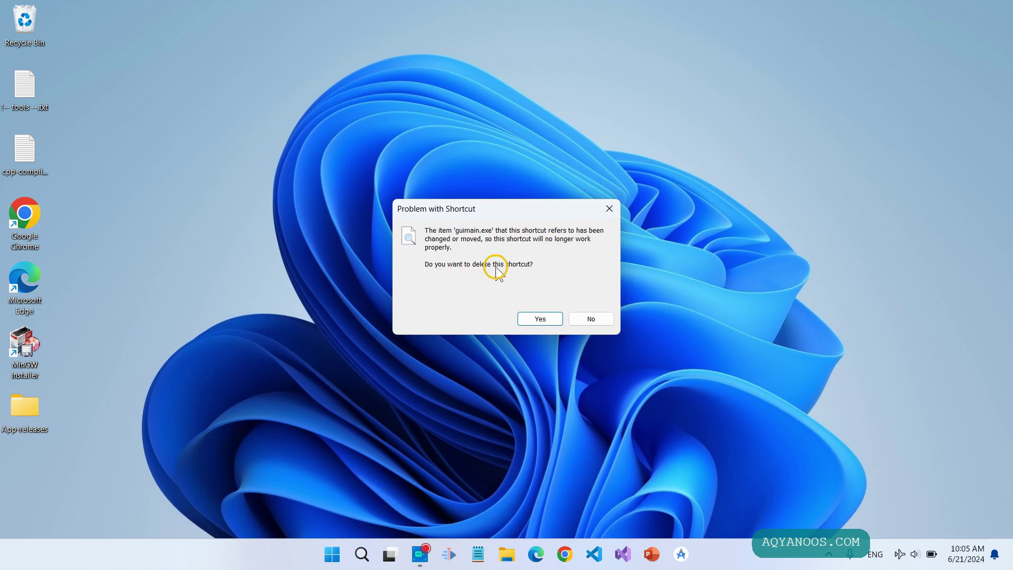
left_click(532, 318)
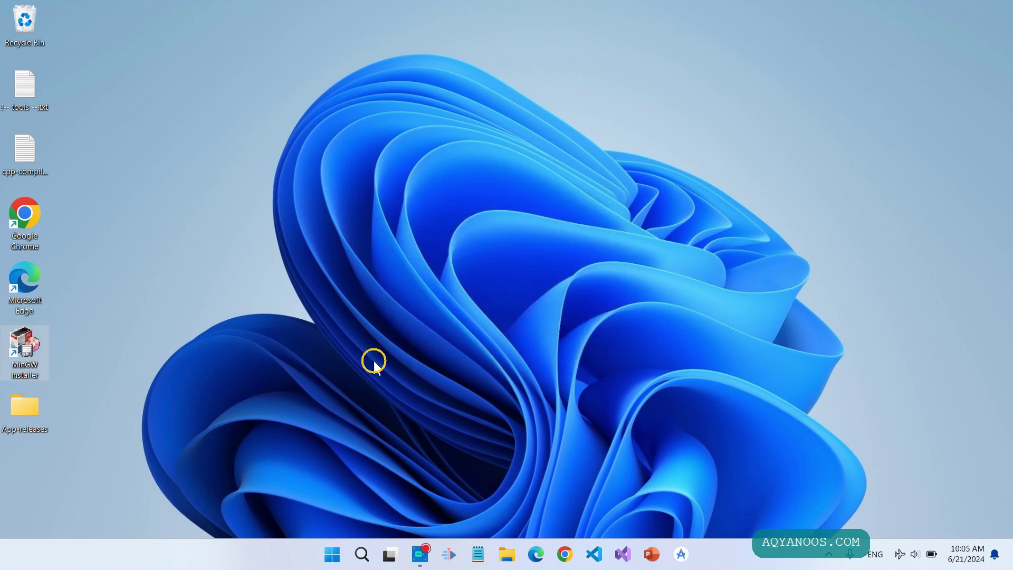
- Find MinGW Installation Manager via Start search 'm' and delete its Start Menu shortcut
left_click(333, 553)
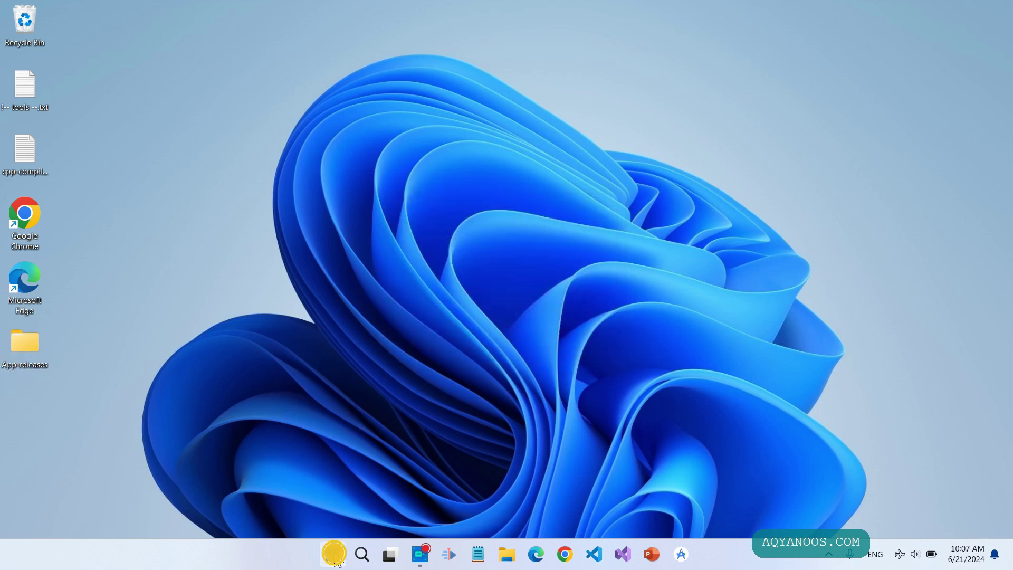
left_click(434, 85)
type("m")
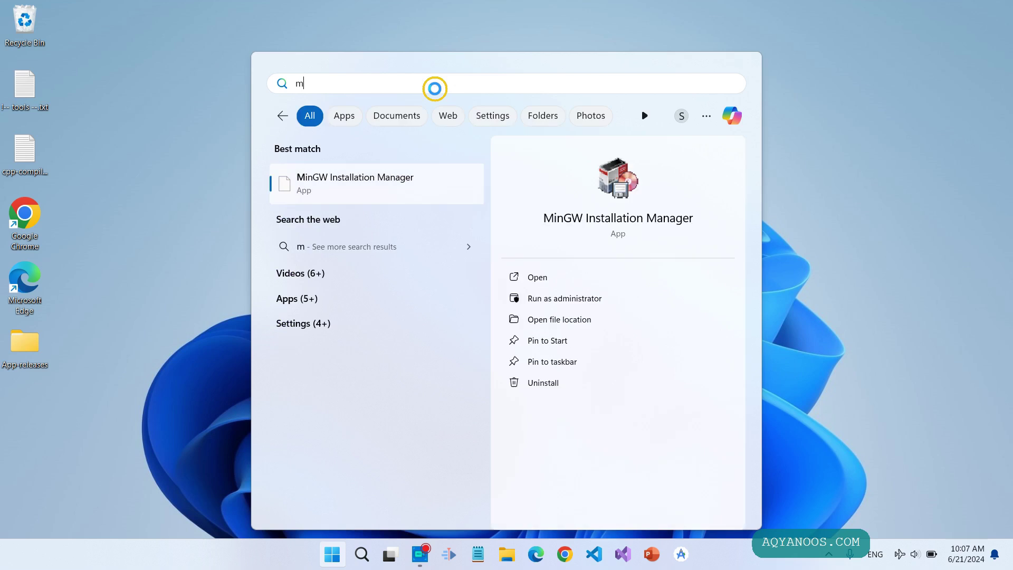
left_click(559, 324)
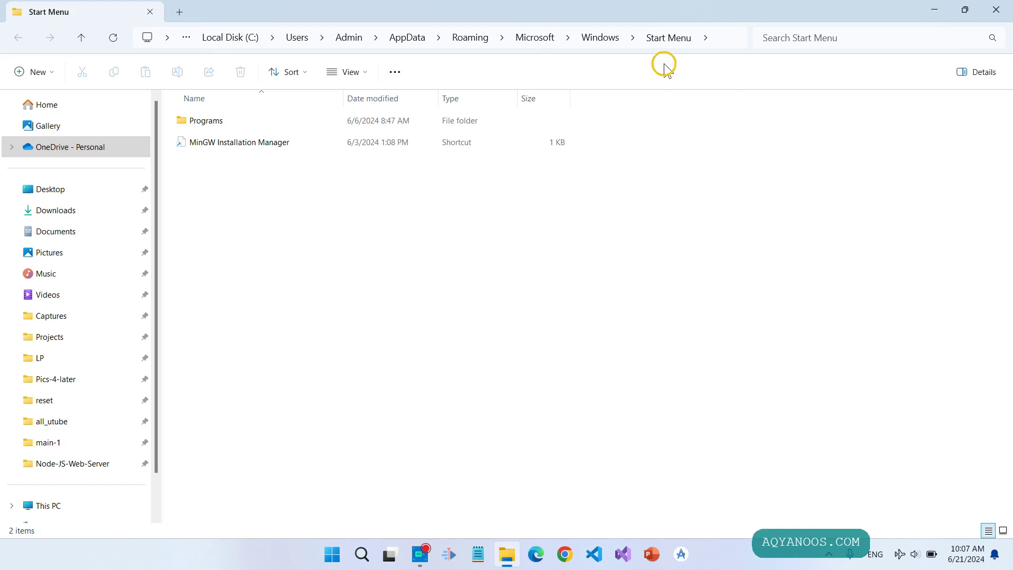
left_click(201, 147)
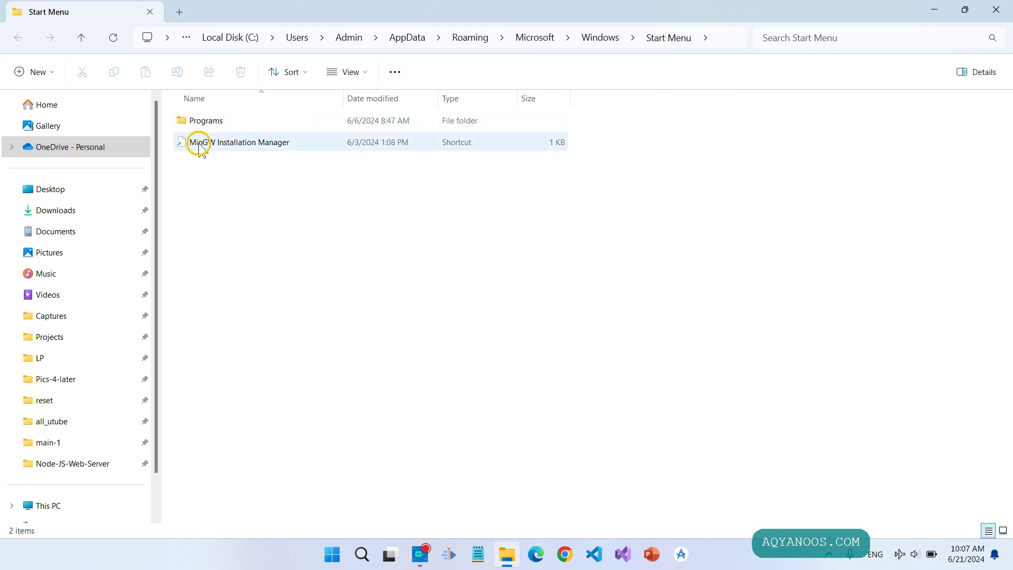
left_click(201, 147)
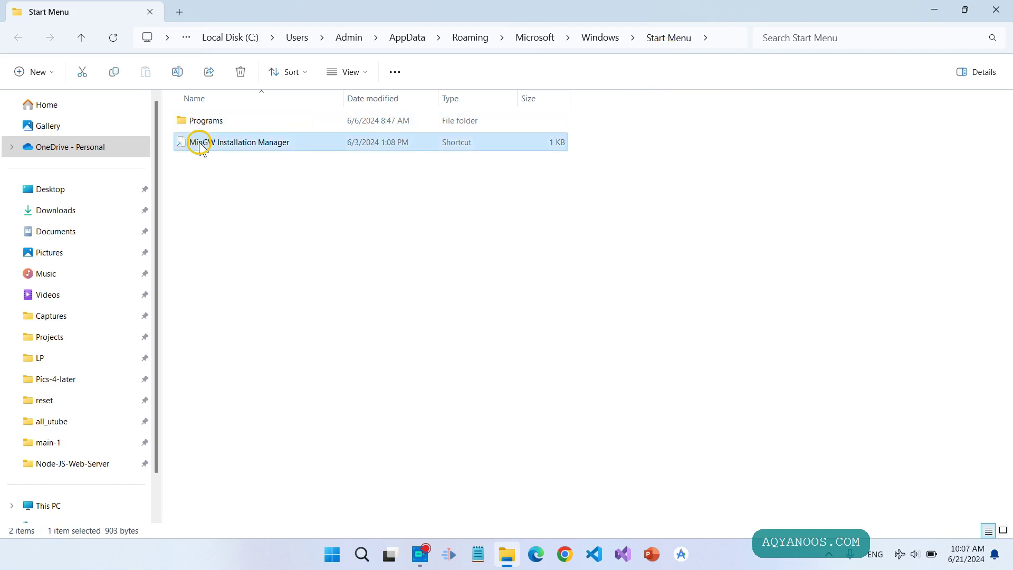
key("Delete")
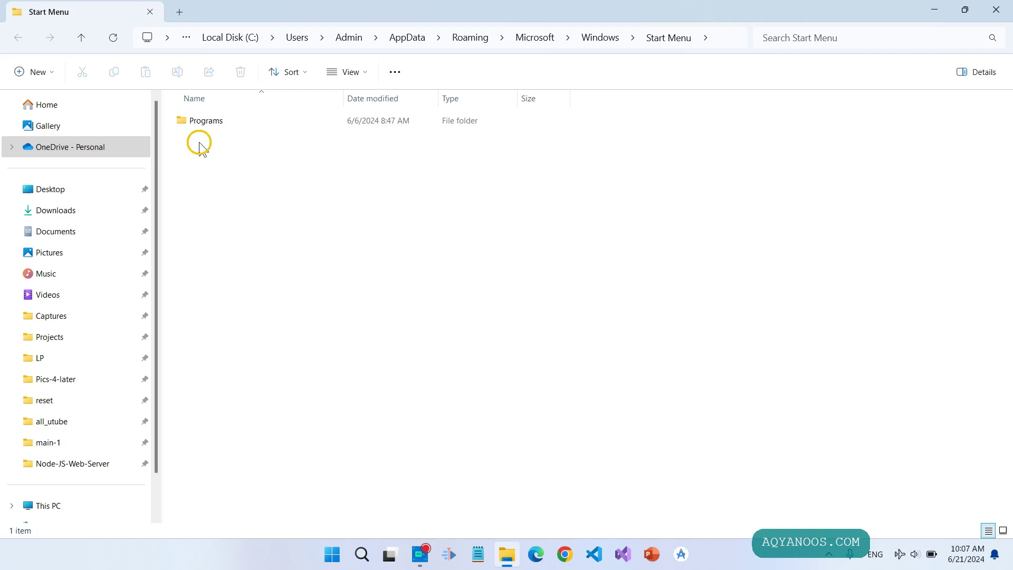